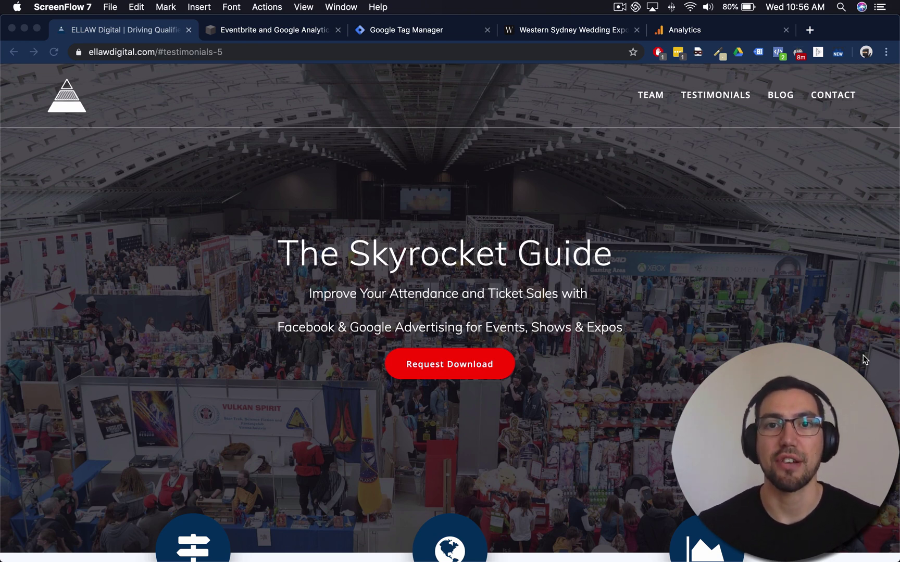
Step: Bring Chrome forward and show the One Further 'Eventbrite and Google Analytics' blog article
{"action": "left_click", "coordinate": [119, 232]}
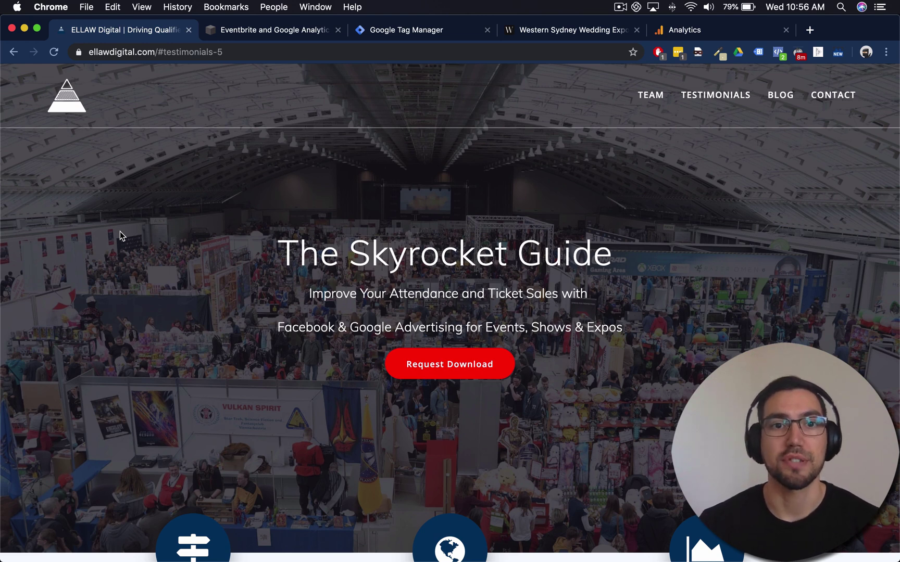
{"action": "left_click", "coordinate": [273, 24]}
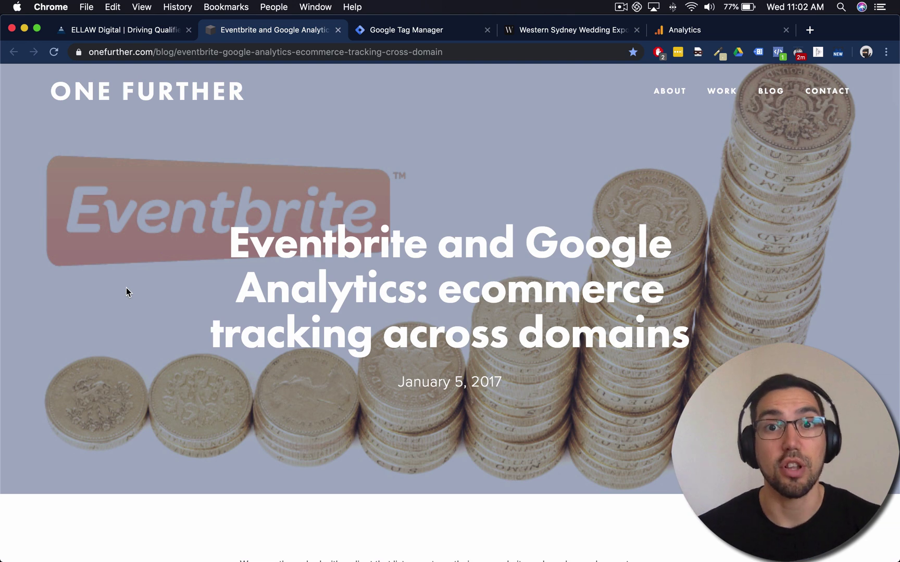
Step: Follow the wedding expo's free tickets link to Eventbrite and select the ?_eboga= address parameter
{"action": "left_click", "coordinate": [554, 31]}
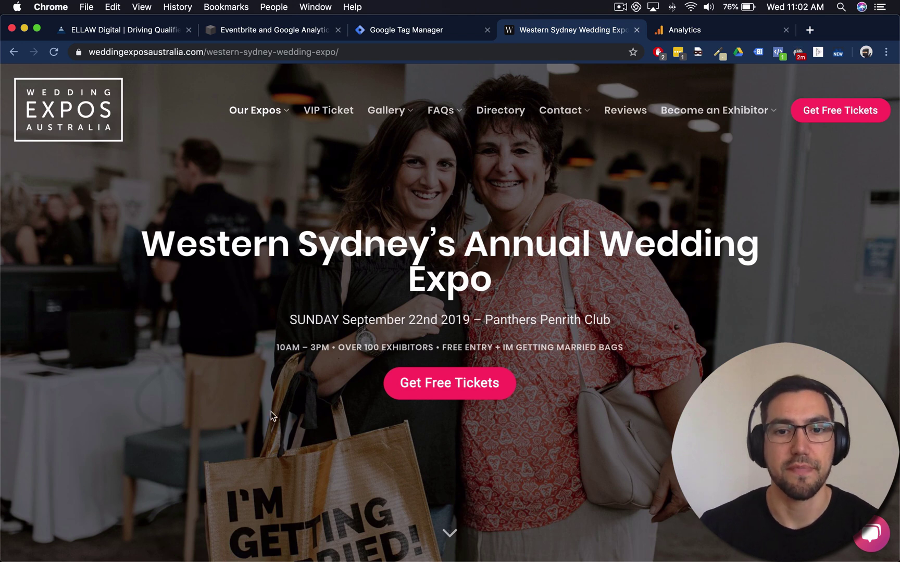
{"action": "left_click", "coordinate": [419, 388]}
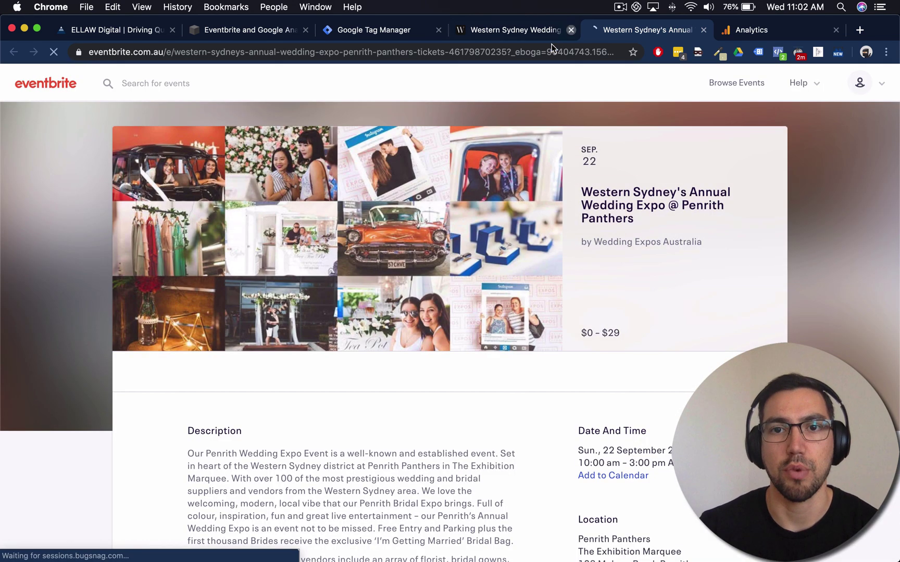
{"action": "left_click", "coordinate": [512, 54]}
{"action": "left_click_drag", "start_coordinate": [511, 54], "coordinate": [547, 52]}
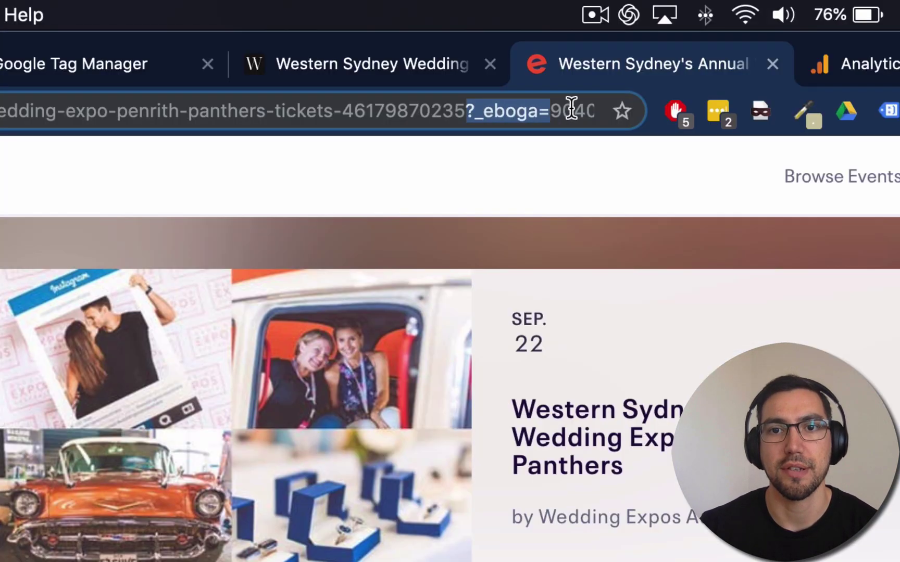
{"action": "left_click_drag", "start_coordinate": [571, 108], "coordinate": [663, 110]}
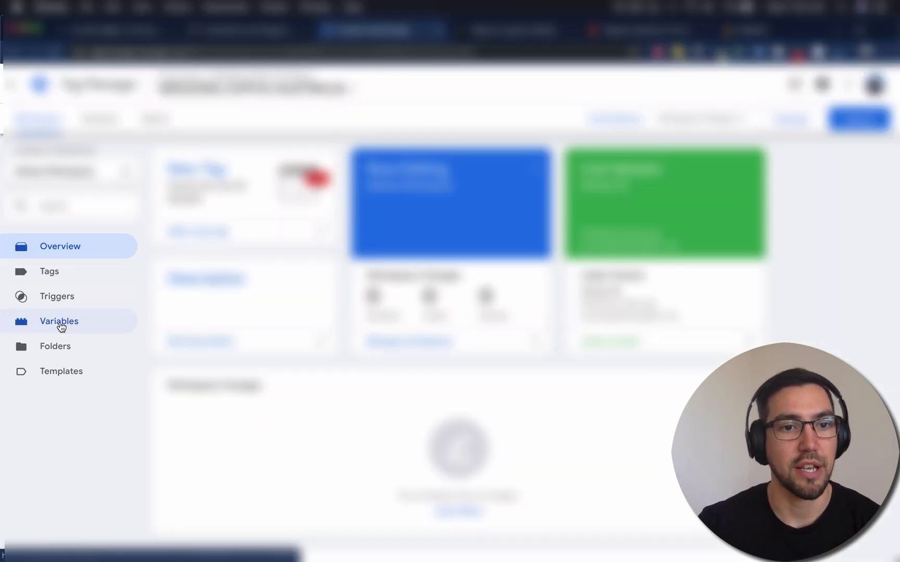
Step: Create a Custom JavaScript variable titled 'custom js - get client id for tracker' with the blog's name
{"action": "left_click", "coordinate": [61, 325]}
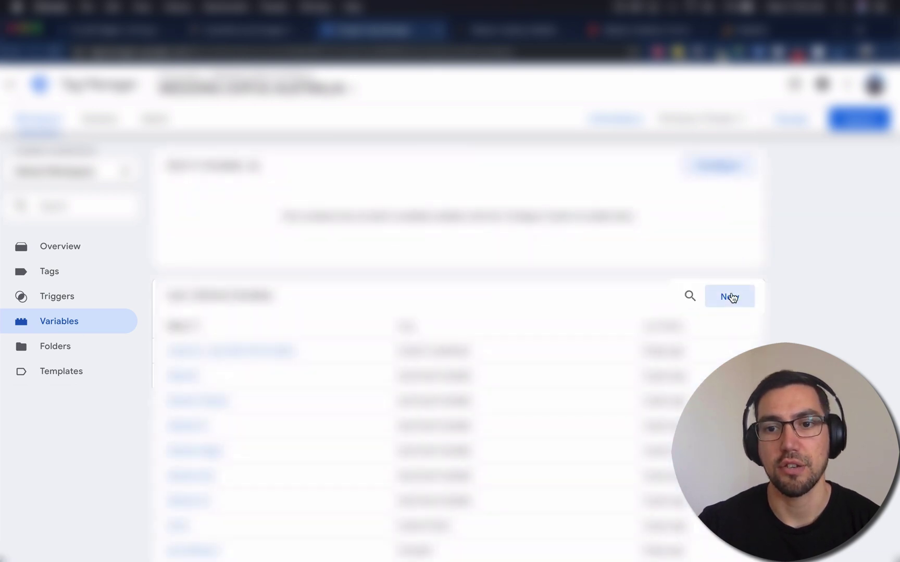
{"action": "left_click", "coordinate": [730, 296]}
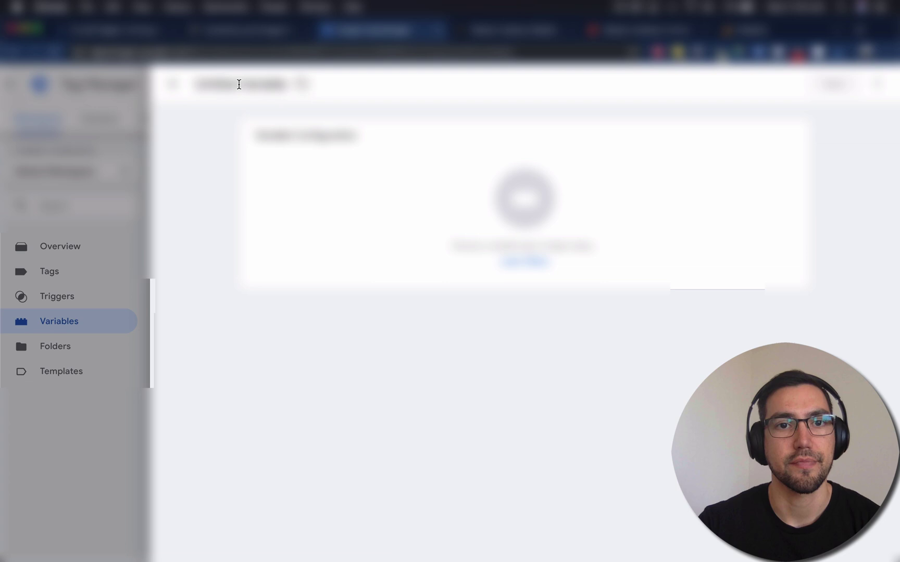
{"action": "left_click", "coordinate": [240, 85]}
{"action": "left_click", "coordinate": [263, 30]}
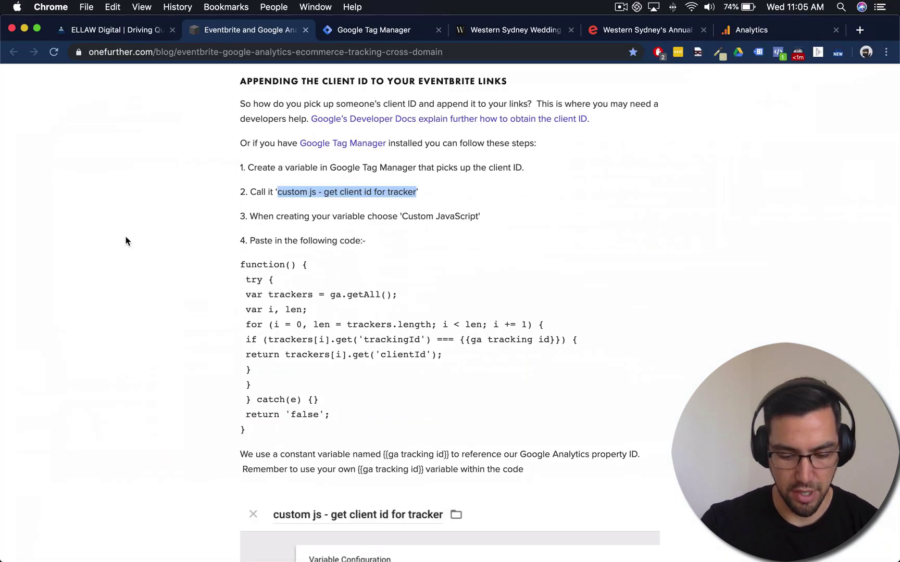
{"action": "left_click", "coordinate": [360, 32]}
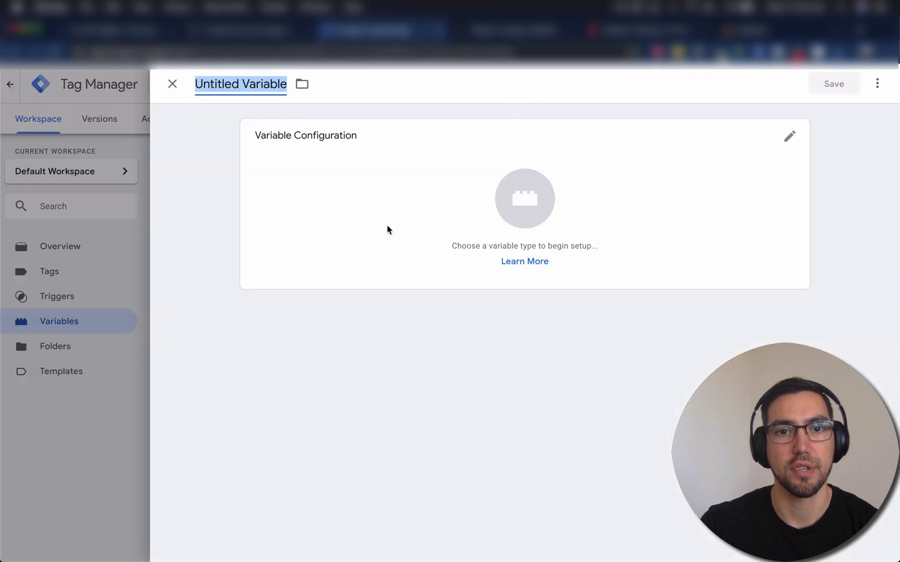
{"action": "type", "text": "custom js - get client id for tracker"}
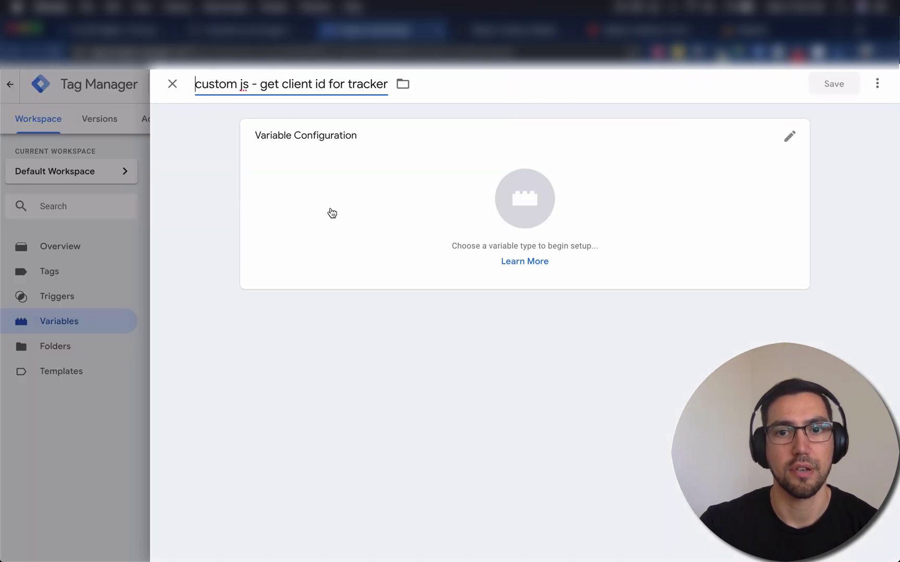
{"action": "left_click", "coordinate": [592, 219]}
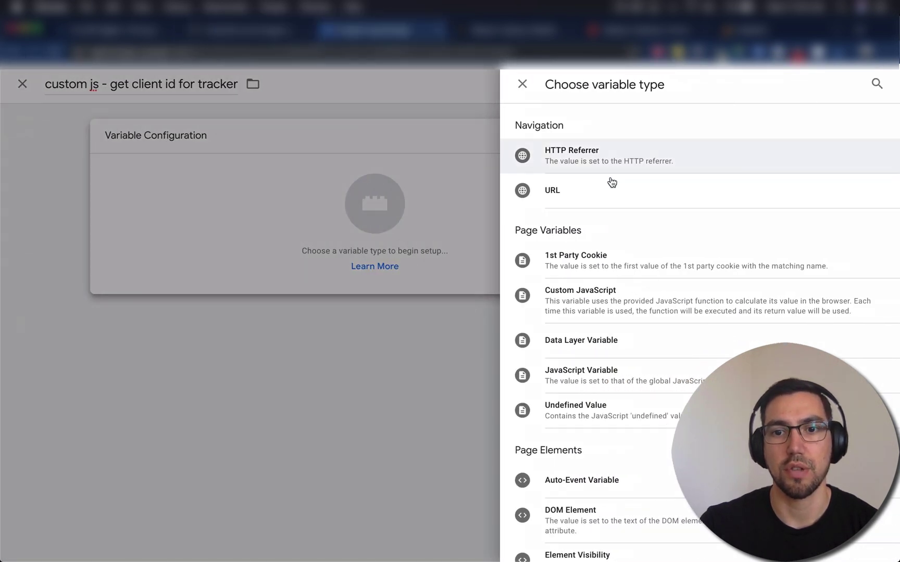
{"action": "left_click", "coordinate": [606, 300]}
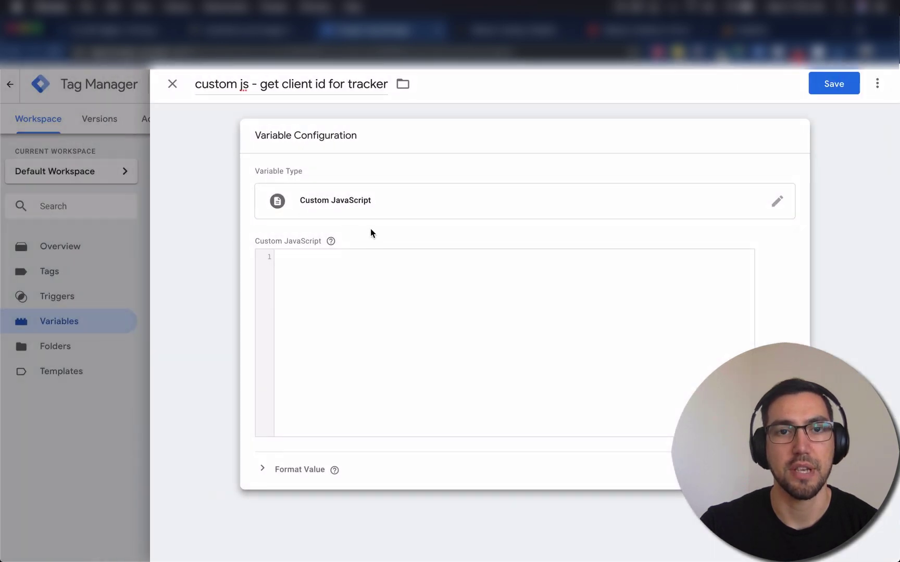
Step: Paste the blog's 12-line client ID script into the variable and highlight its {{ga tracking id}} note
{"action": "left_click", "coordinate": [258, 33]}
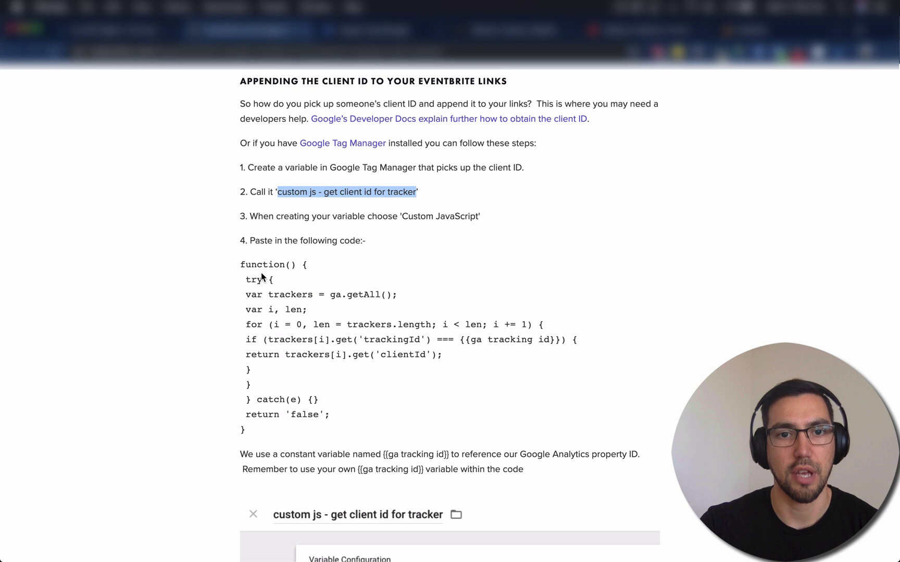
{"action": "left_click_drag", "start_coordinate": [242, 266], "coordinate": [258, 433]}
{"action": "key", "text": "super+c"}
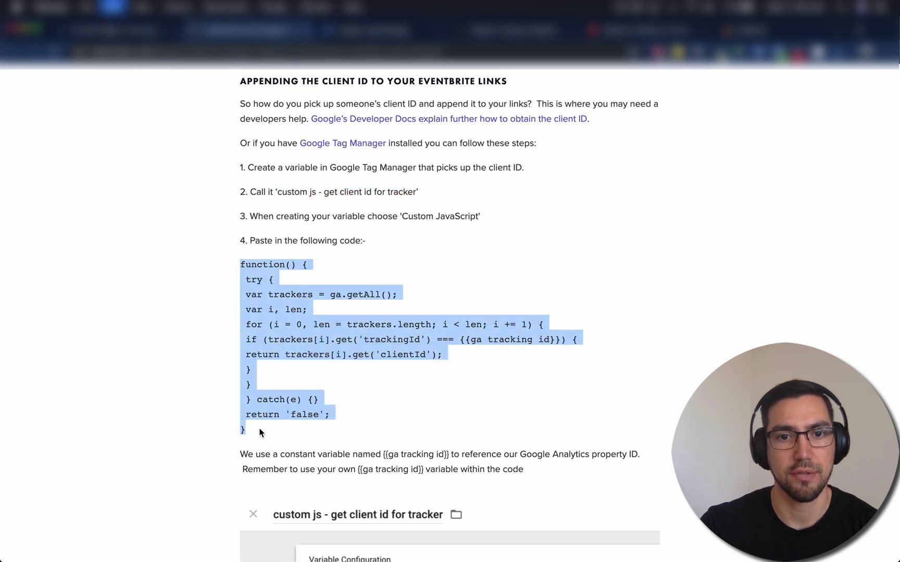
{"action": "left_click", "coordinate": [364, 31]}
{"action": "left_click", "coordinate": [309, 267]}
{"action": "key", "text": "super+v"}
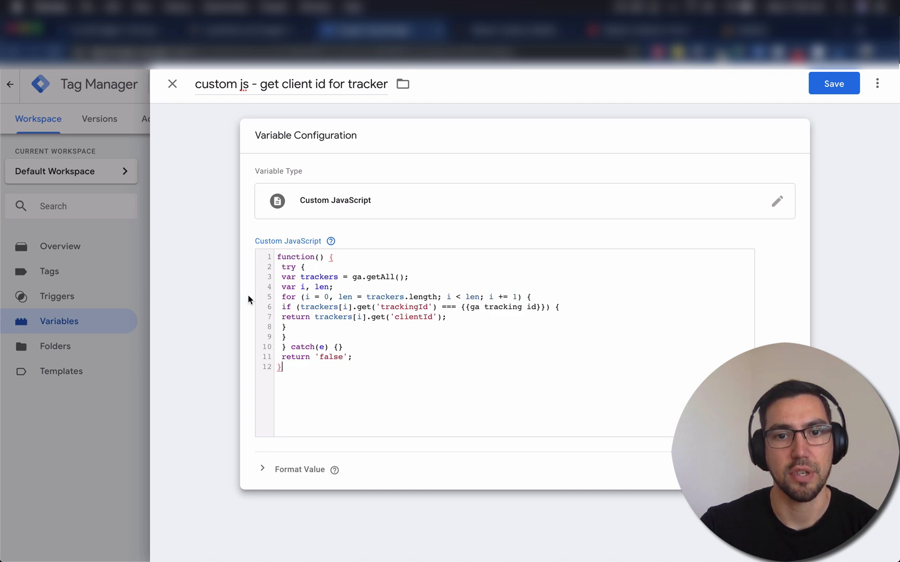
{"action": "left_click", "coordinate": [287, 327]}
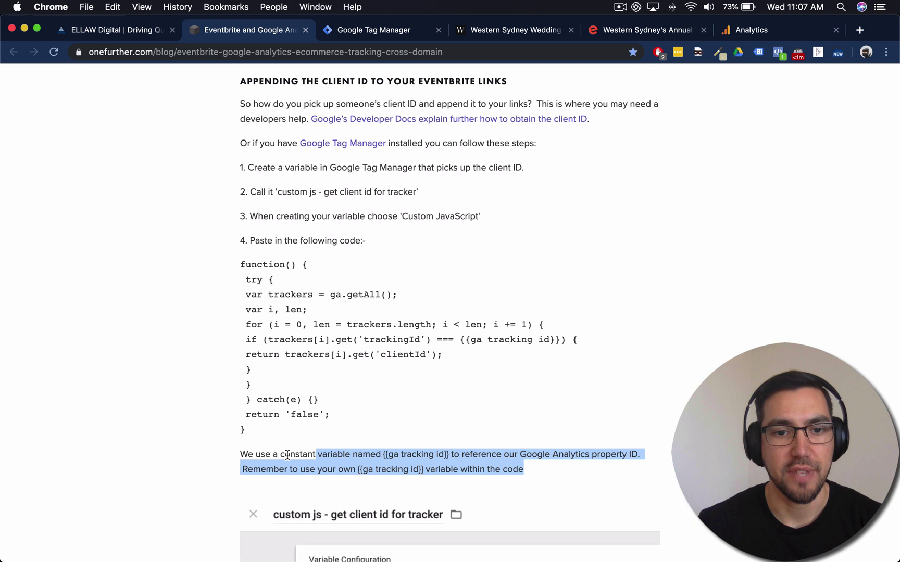
{"action": "left_click_drag", "start_coordinate": [287, 456], "coordinate": [239, 454]}
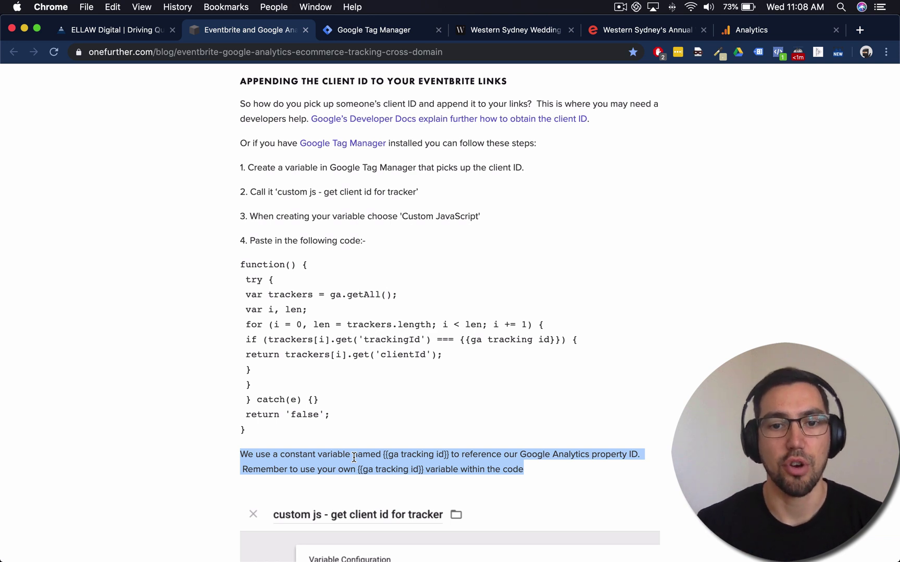
Step: Start another new variable and make its type Constant
{"action": "left_click", "coordinate": [373, 30]}
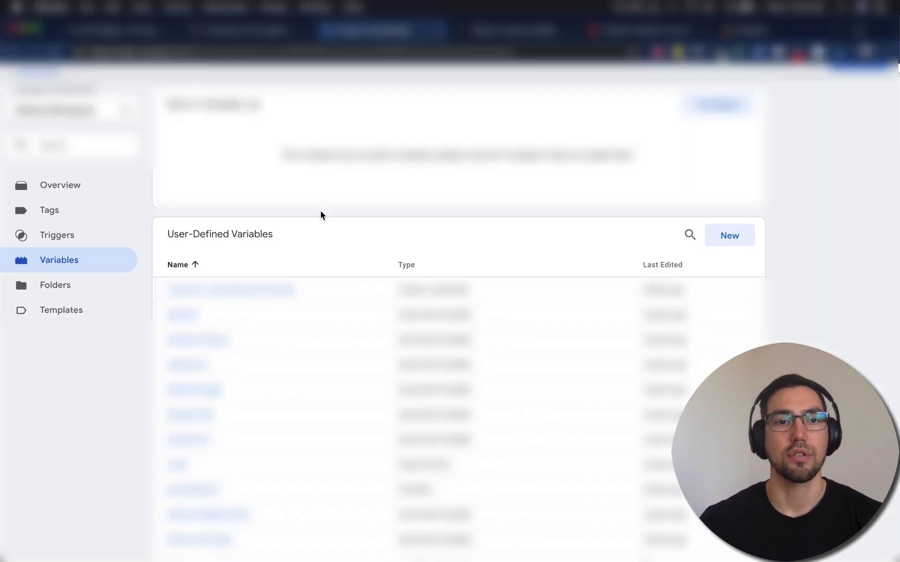
{"action": "left_click", "coordinate": [733, 237]}
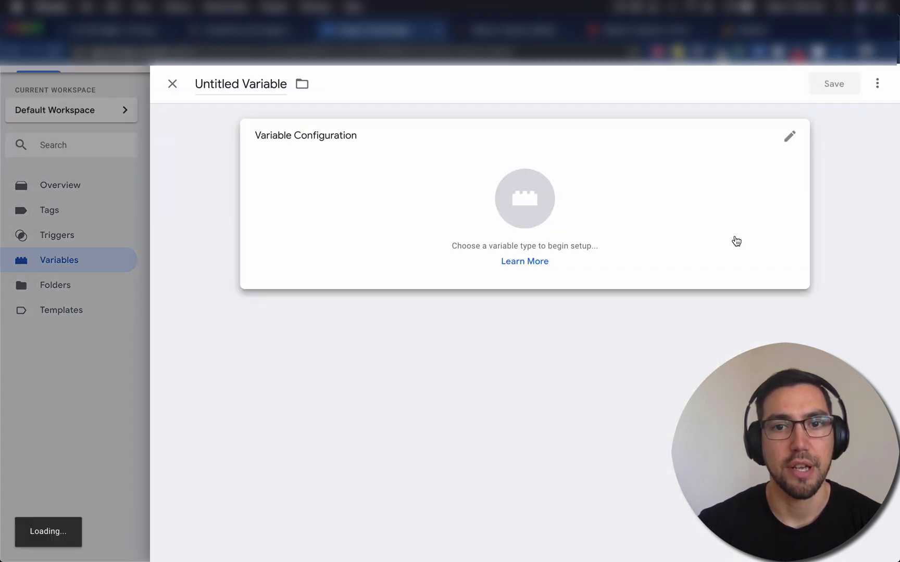
{"action": "left_click", "coordinate": [532, 202]}
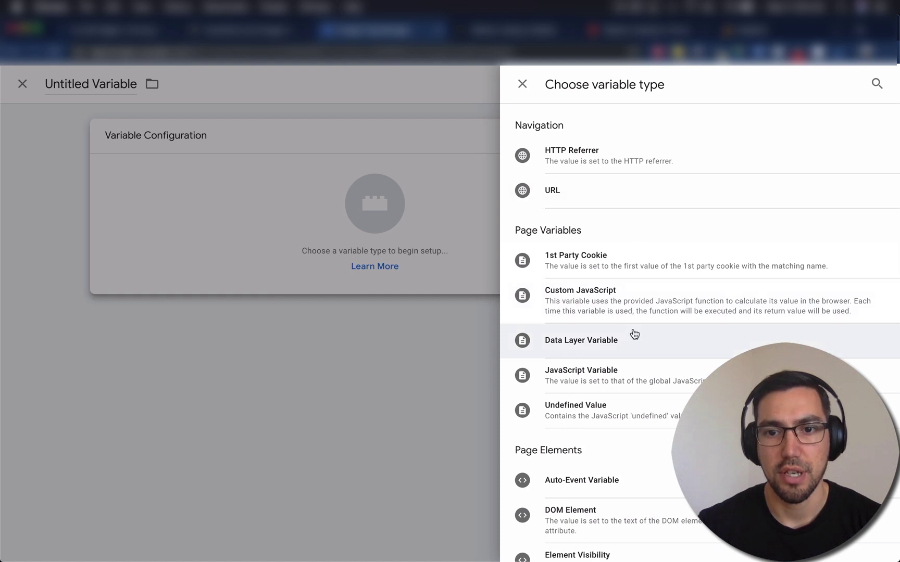
{"action": "scroll", "coordinate": [633, 334], "scroll_direction": "down", "scroll_amount": 3}
{"action": "scroll", "coordinate": [635, 334], "scroll_direction": "down", "scroll_amount": 3}
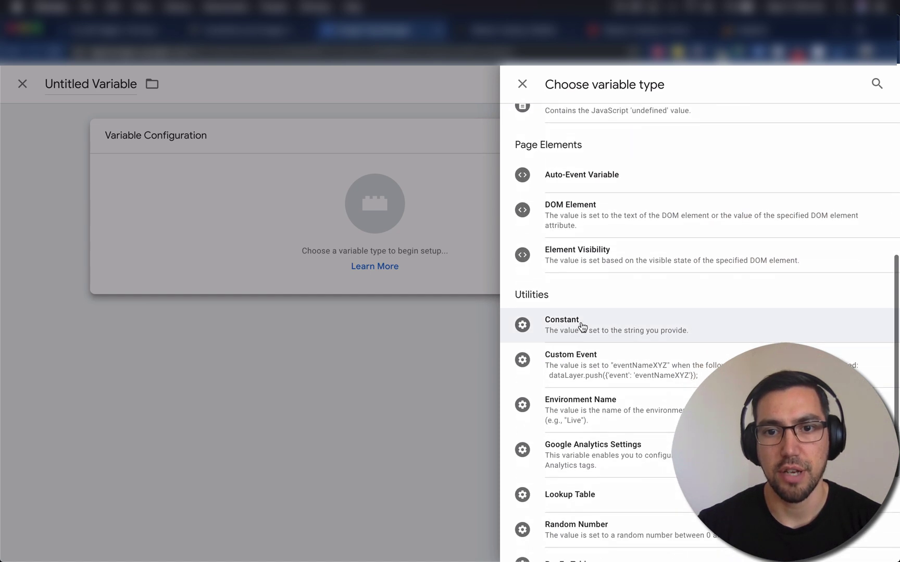
{"action": "left_click", "coordinate": [581, 323]}
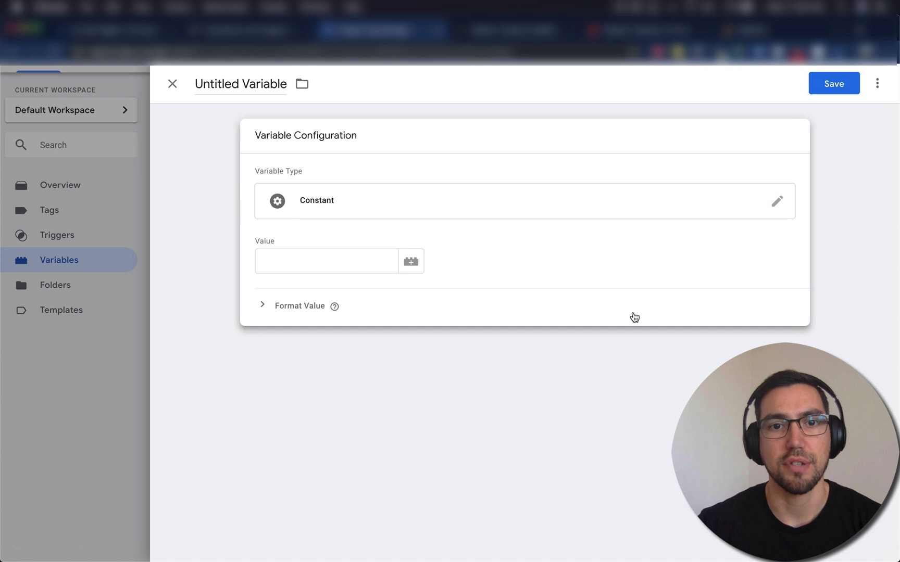
Step: Take 'ga tracking id' from the blog and make it the variable's name
{"action": "left_click", "coordinate": [248, 40]}
{"action": "left_click", "coordinate": [461, 450]}
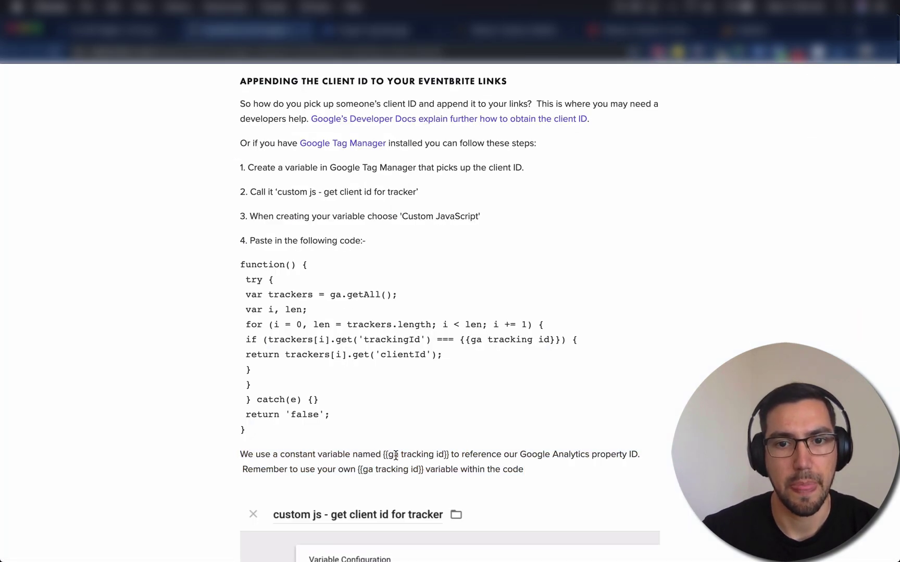
{"action": "left_click_drag", "start_coordinate": [388, 456], "coordinate": [445, 456]}
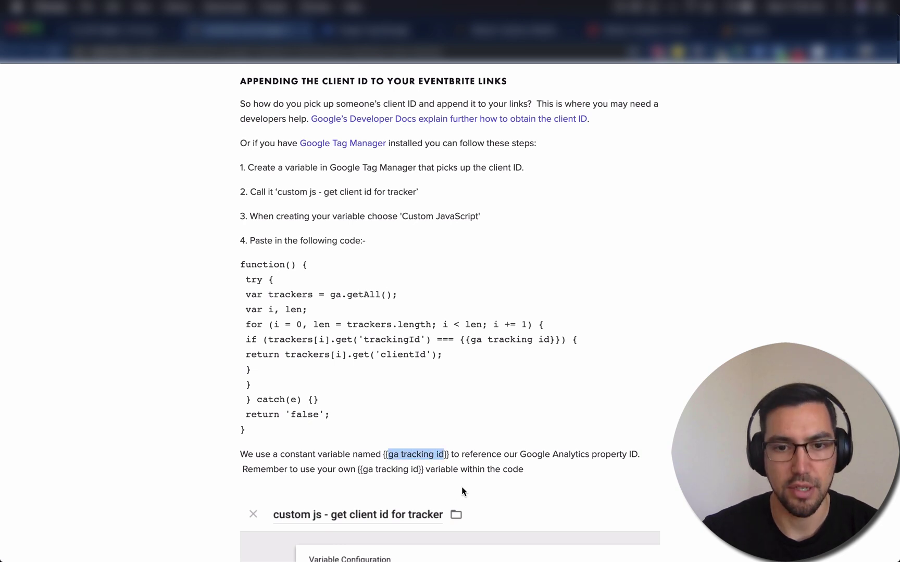
{"action": "left_click", "coordinate": [346, 453]}
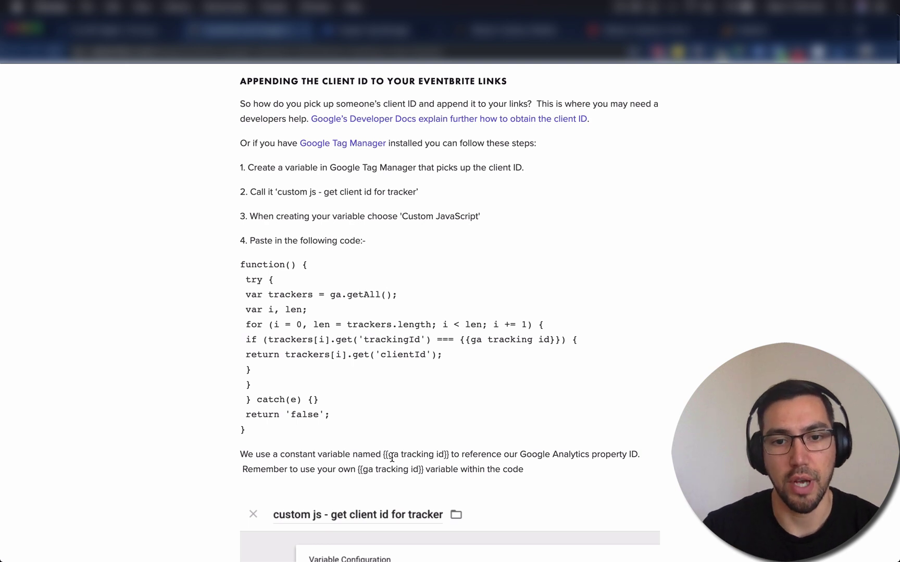
{"action": "left_click", "coordinate": [386, 33]}
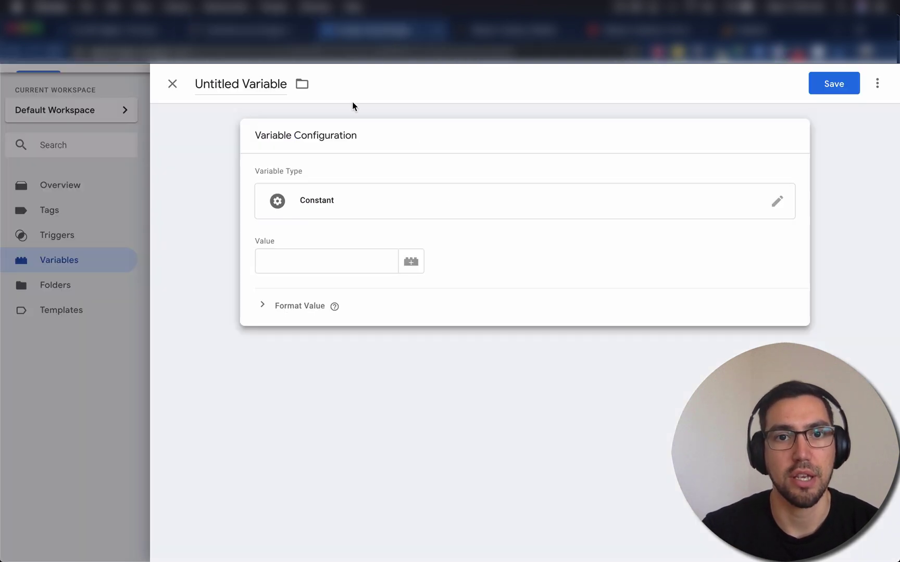
{"action": "left_click", "coordinate": [247, 83]}
{"action": "key", "text": "ctrl+a"}
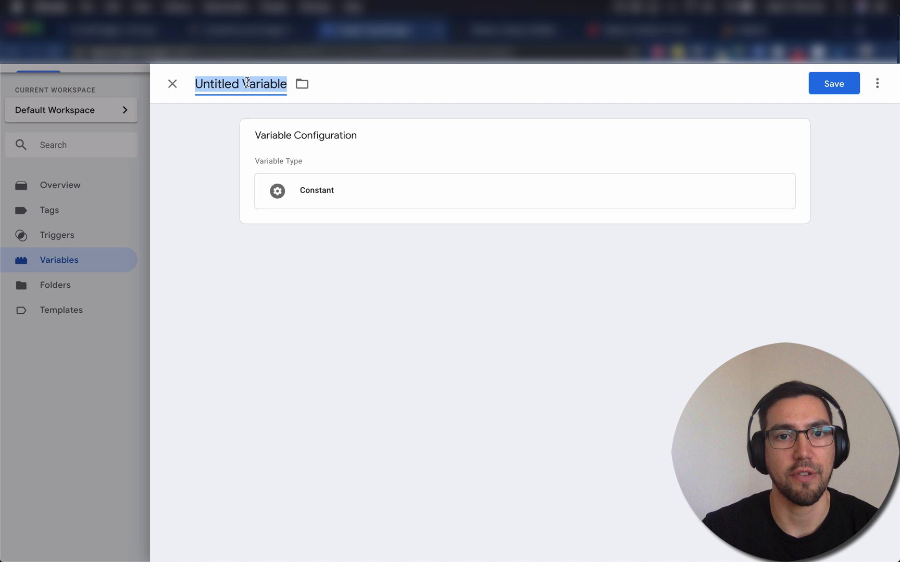
{"action": "key", "text": "ctrl+v"}
Step: Enter the site's UA- Analytics tracking ID as the constant's value
{"action": "left_click", "coordinate": [394, 180]}
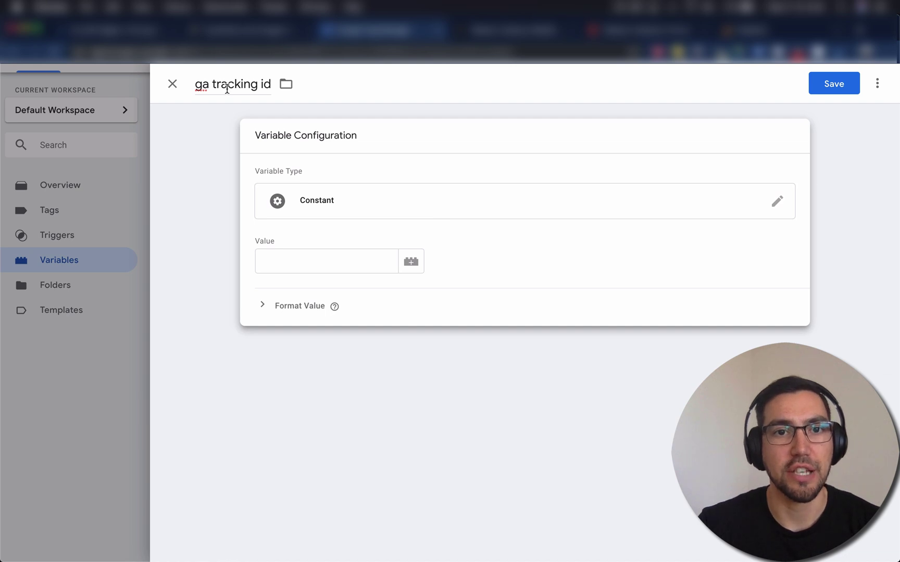
{"action": "left_click", "coordinate": [292, 257]}
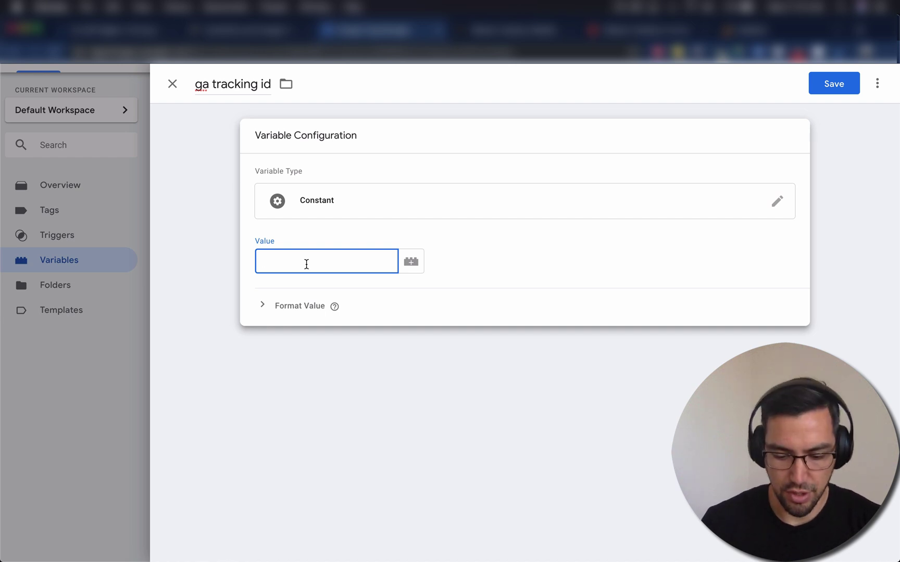
{"action": "type", "text": "UA-"}
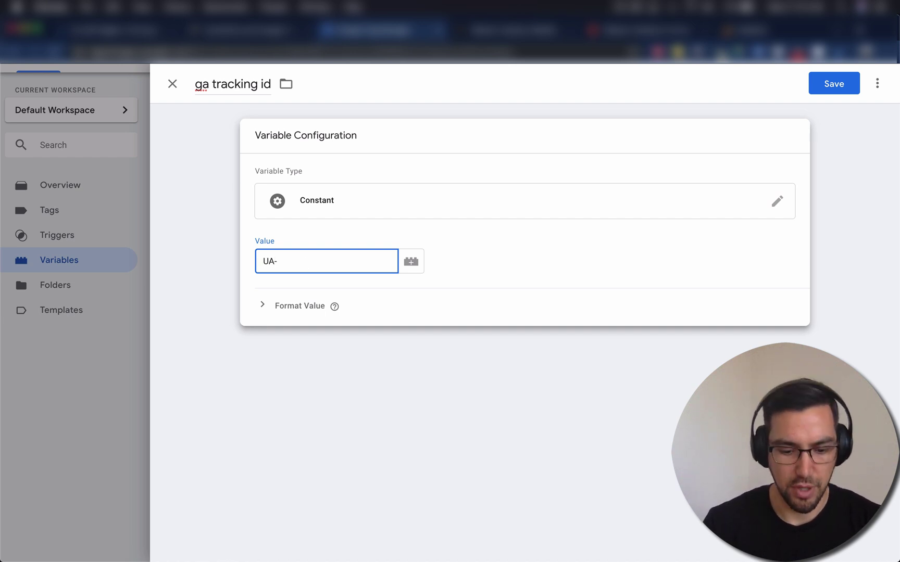
{"action": "type", "text": "4748957"}
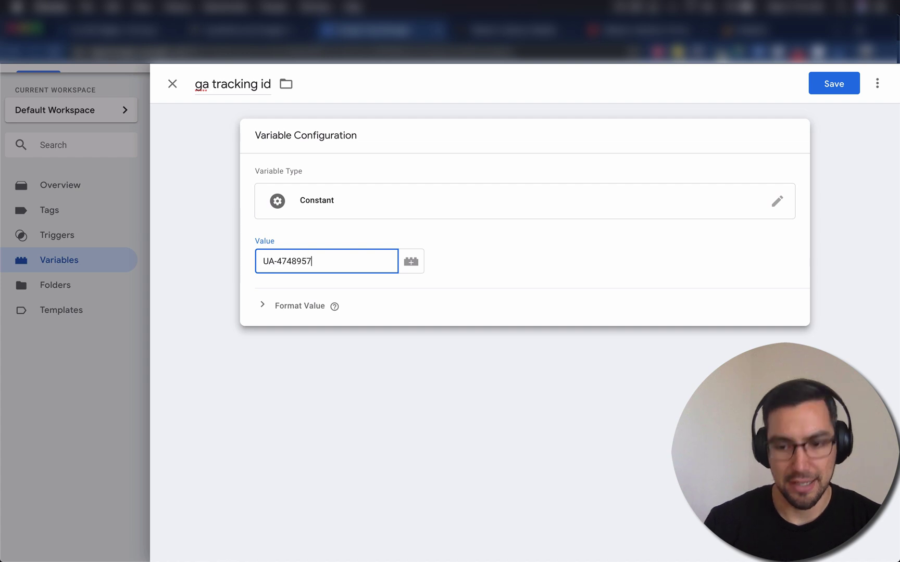
{"action": "type", "text": "-1"}
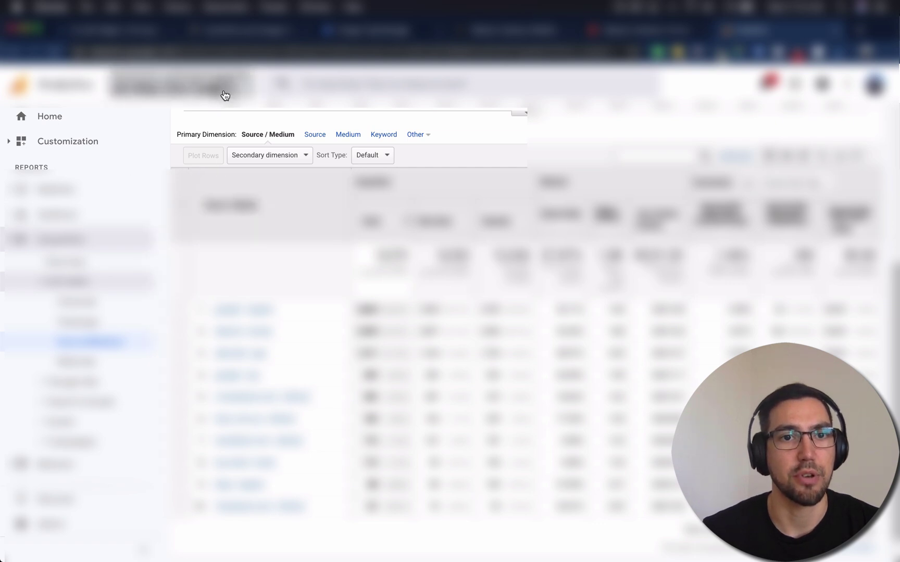
Step: Show the Analytics account chooser listing the wedding expo site's property and views
{"action": "left_click", "coordinate": [224, 90]}
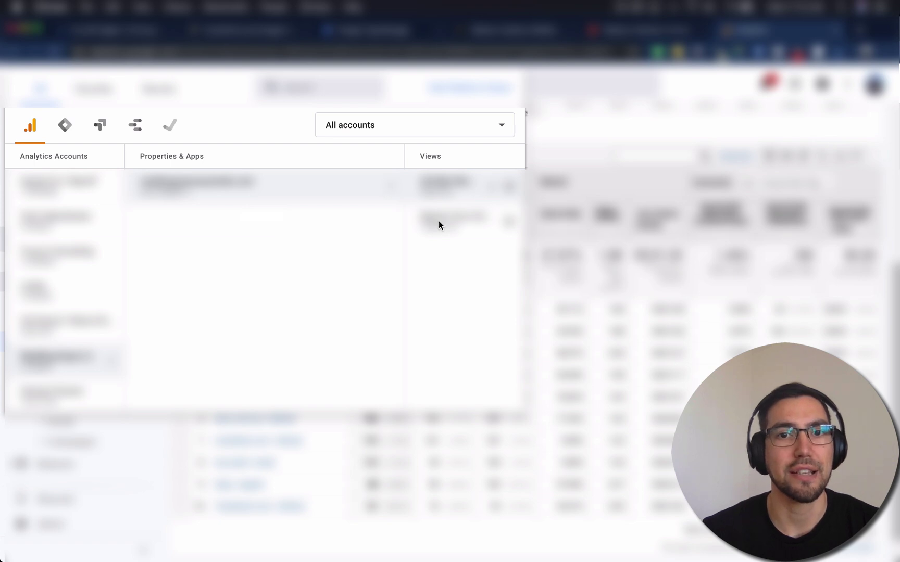
{"action": "left_click", "coordinate": [574, 138]}
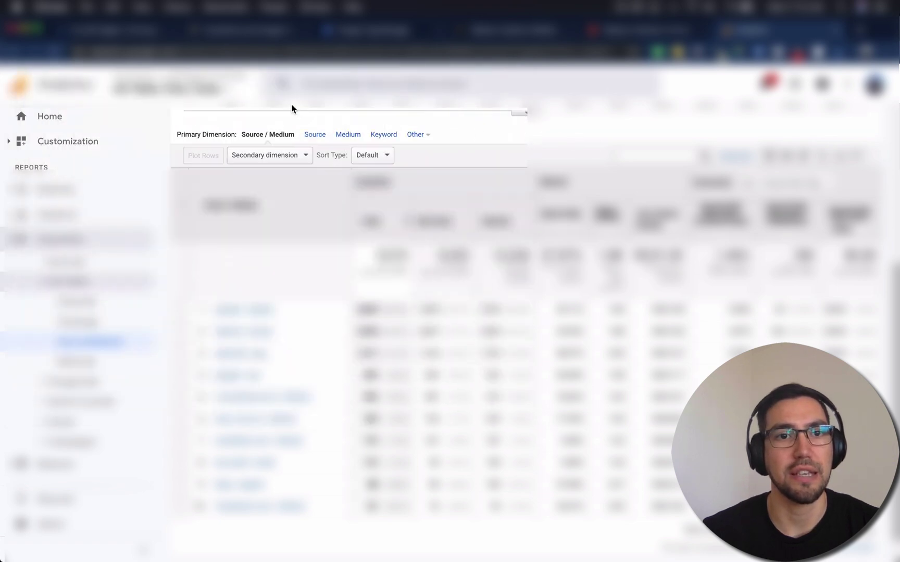
{"action": "left_click", "coordinate": [225, 92]}
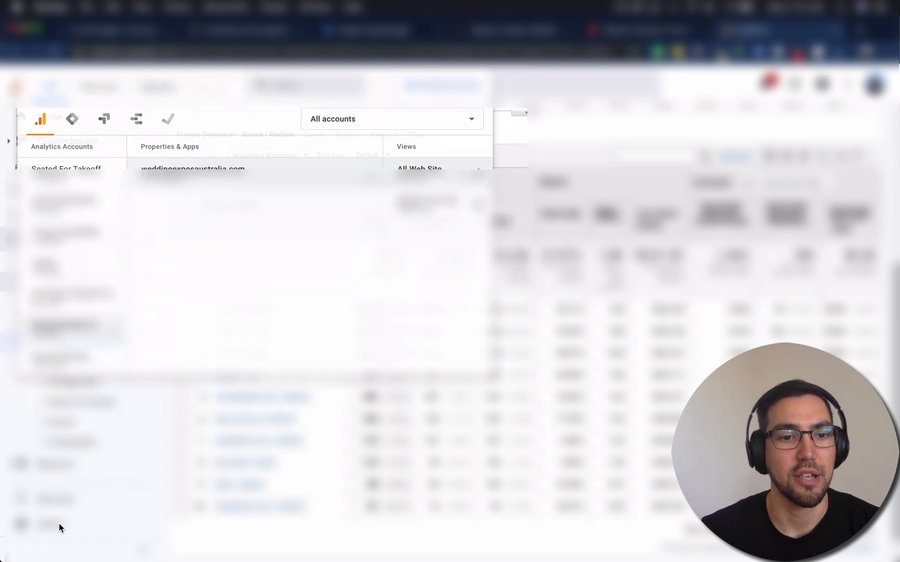
Step: Go to Admin > Tracking Info > Tracking Code and select the property's Tracking ID
{"action": "left_click", "coordinate": [59, 523]}
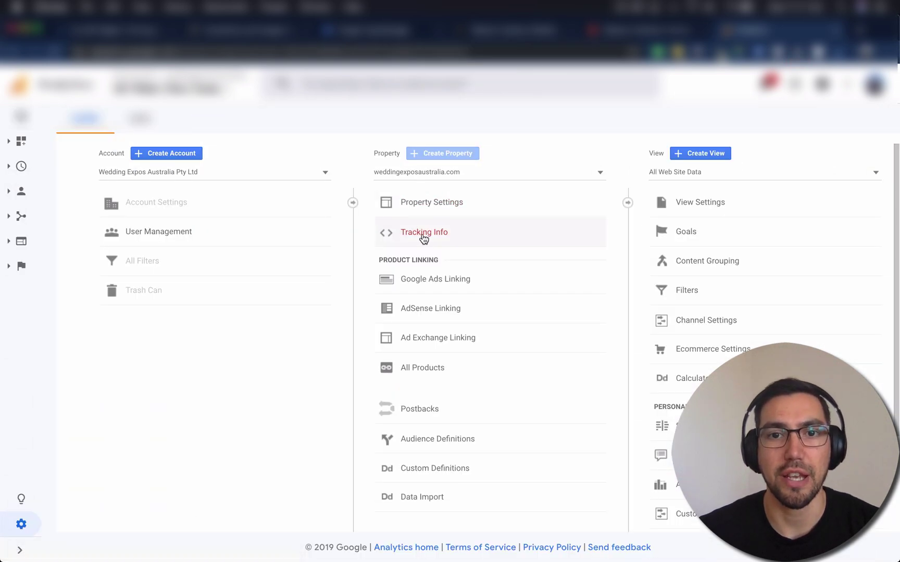
{"action": "left_click", "coordinate": [424, 234]}
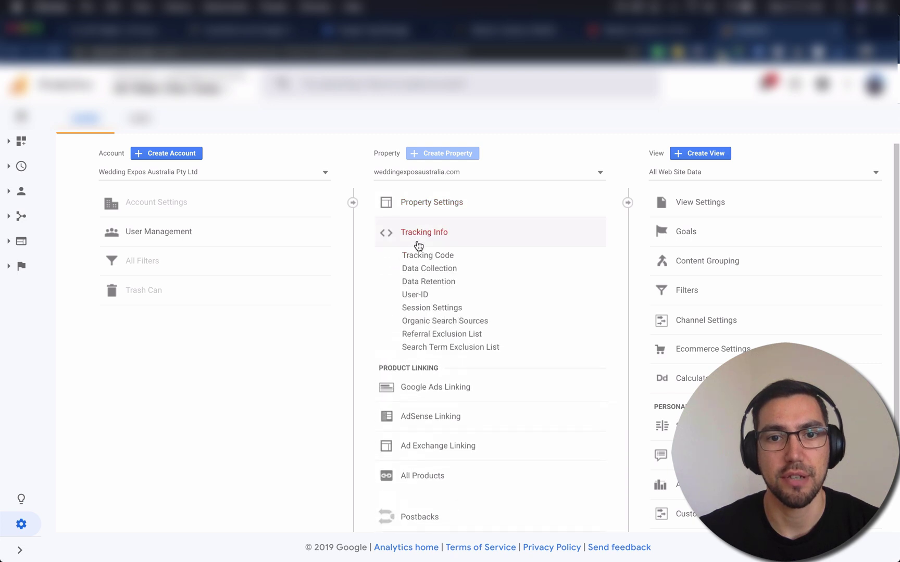
{"action": "left_click", "coordinate": [415, 257]}
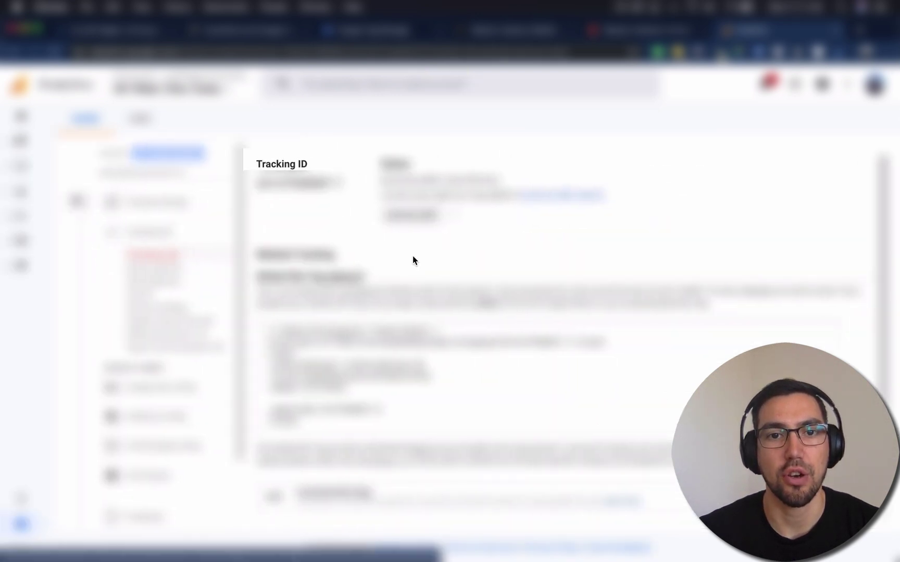
{"action": "left_click_drag", "start_coordinate": [257, 182], "coordinate": [344, 182]}
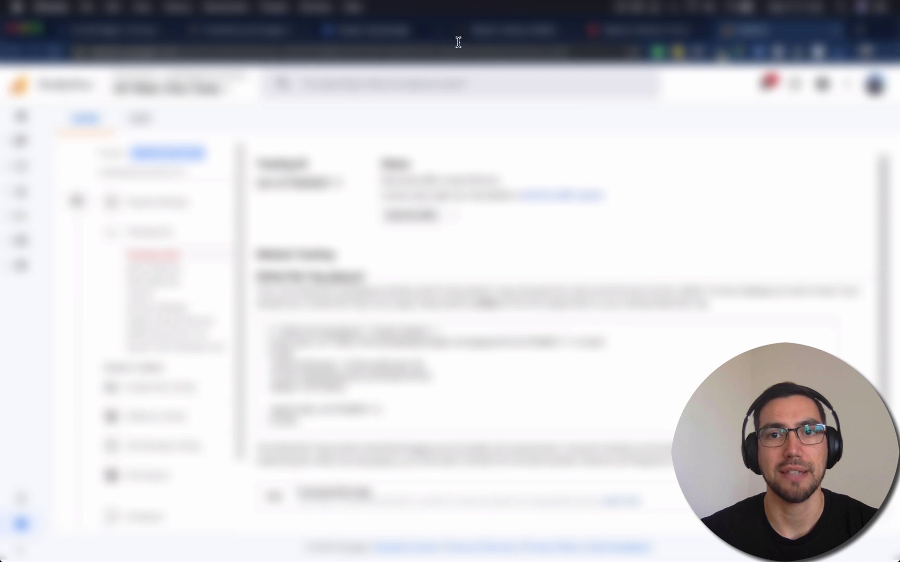
{"action": "left_click", "coordinate": [387, 34]}
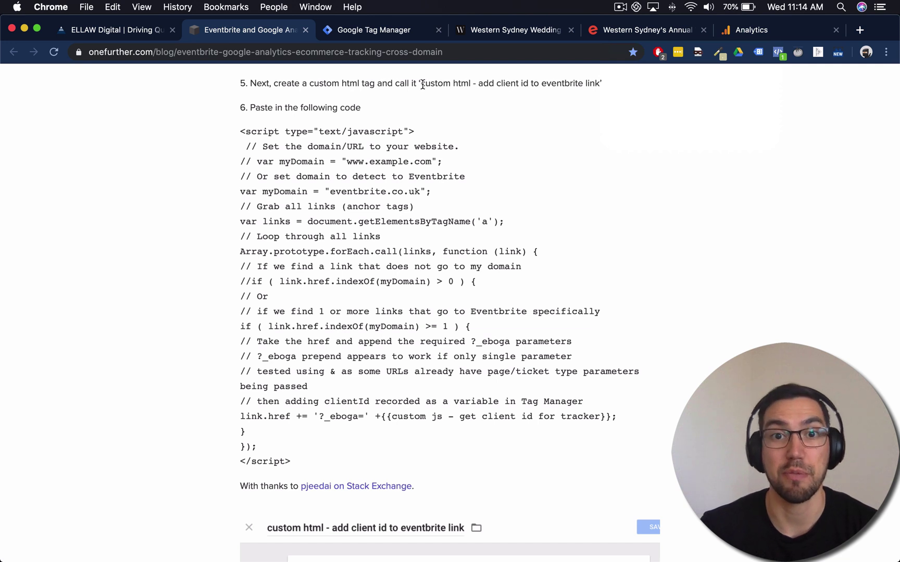
Step: Select the step 5 tag name 'custom html - add client id to eventbrite link' in the blog
{"action": "left_click_drag", "start_coordinate": [421, 83], "coordinate": [599, 86]}
{"action": "key", "text": "ctrl+c"}
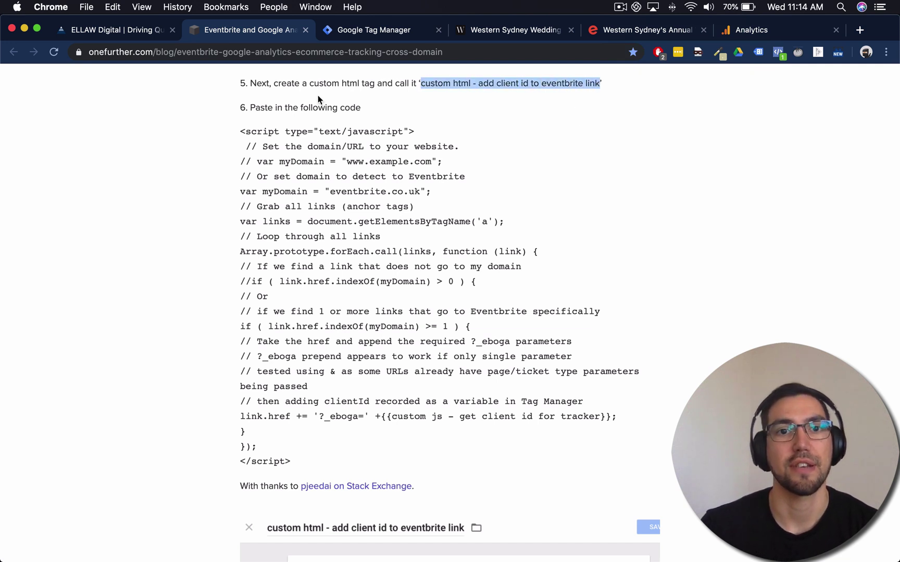
Step: Create a Custom HTML tag named 'custom html - add client id to eventbrite link'
{"action": "left_click", "coordinate": [391, 30]}
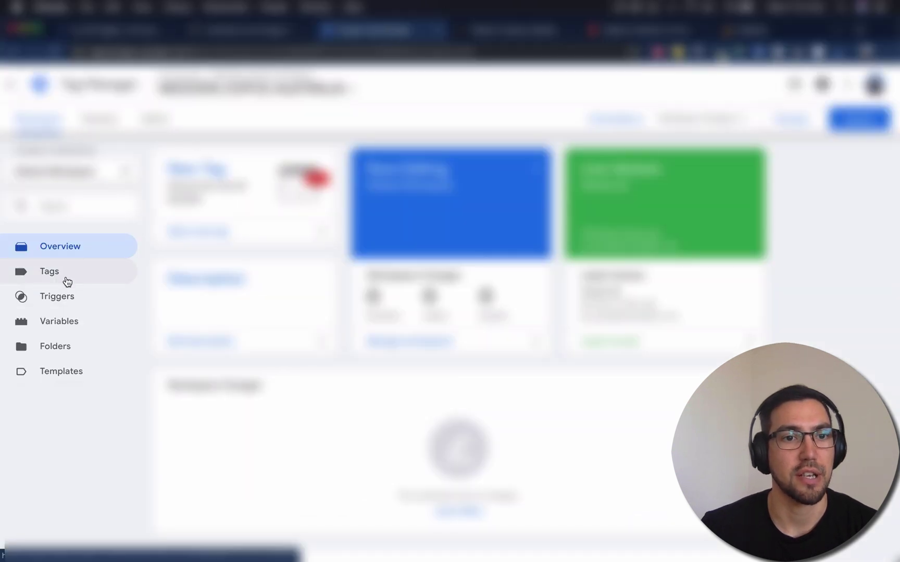
{"action": "left_click", "coordinate": [66, 277]}
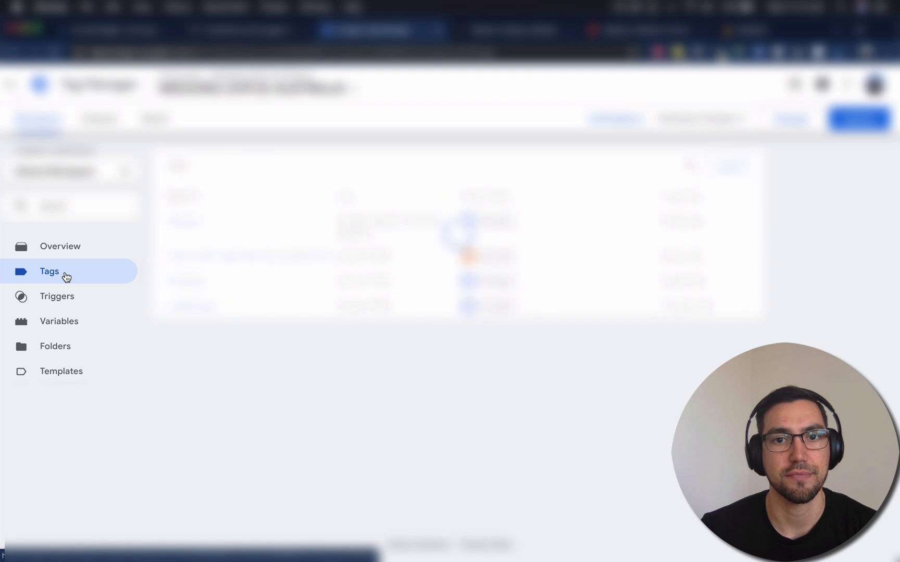
{"action": "left_click", "coordinate": [729, 172]}
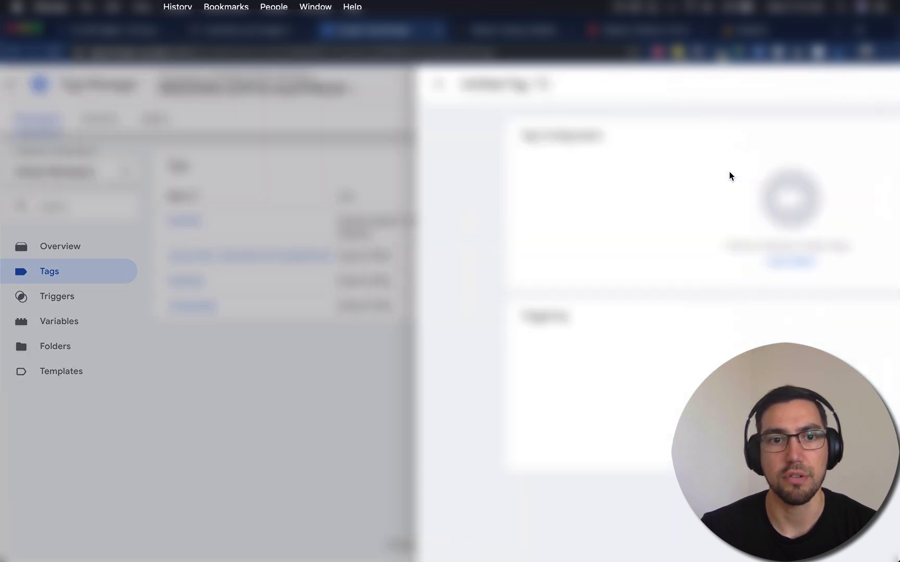
{"action": "left_click", "coordinate": [239, 84]}
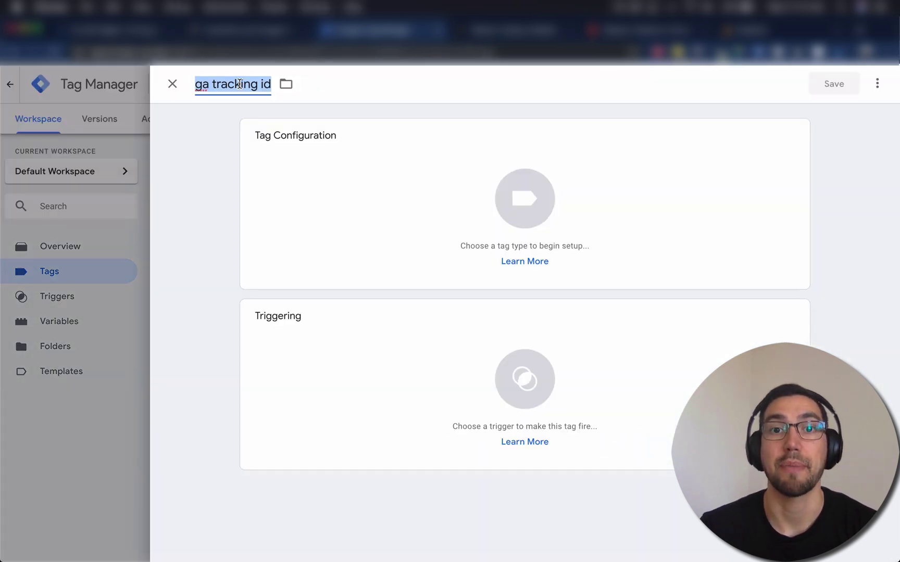
{"action": "key", "text": "ctrl+v"}
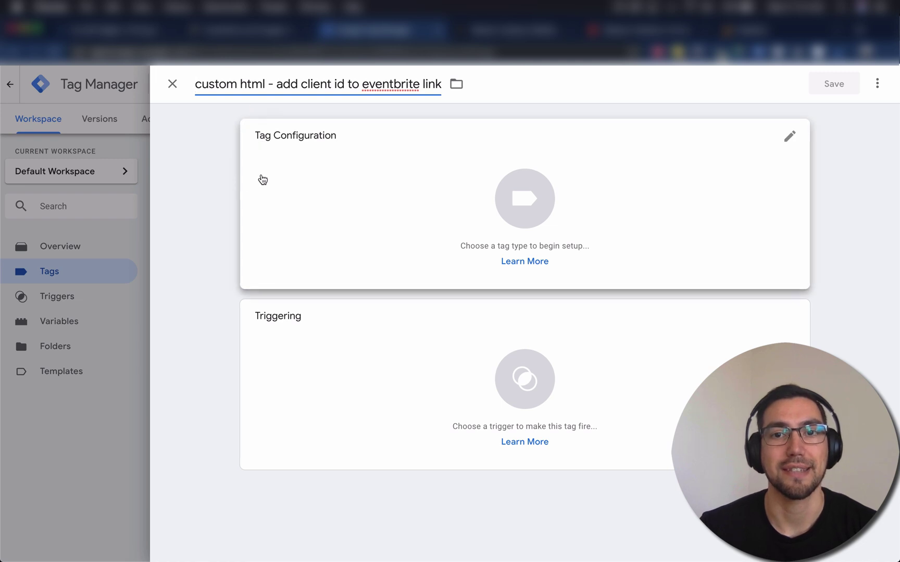
{"action": "left_click", "coordinate": [166, 192]}
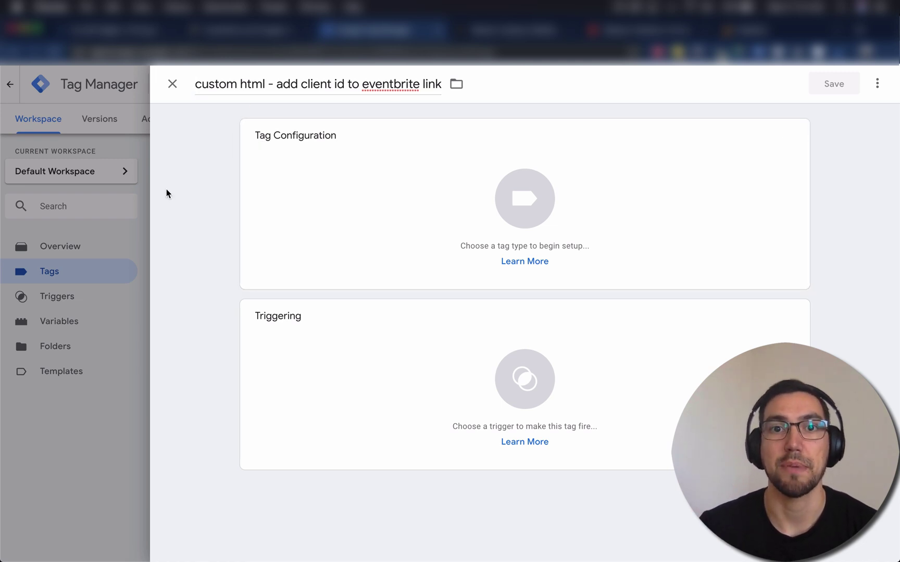
{"action": "left_click", "coordinate": [264, 33]}
{"action": "key", "text": "ctrl+shift+Tab"}
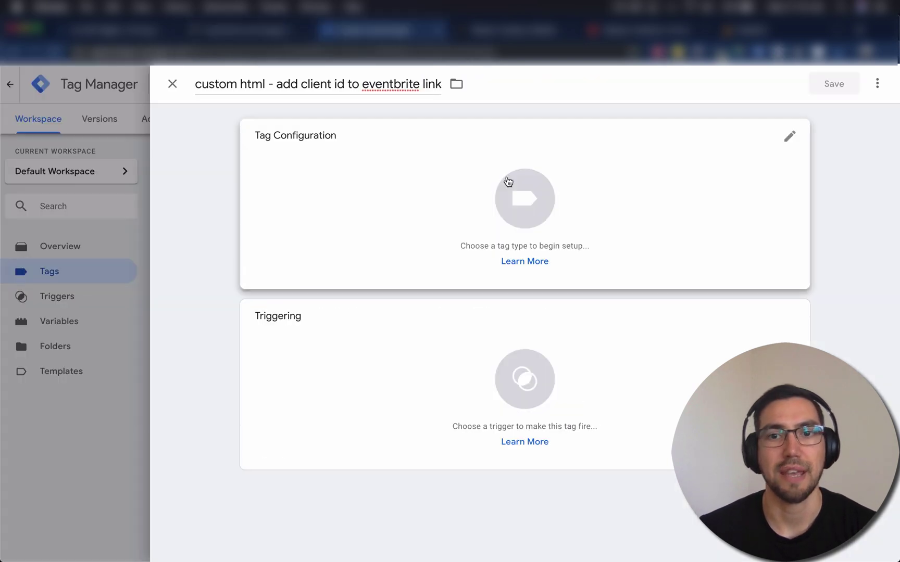
{"action": "left_click", "coordinate": [508, 181]}
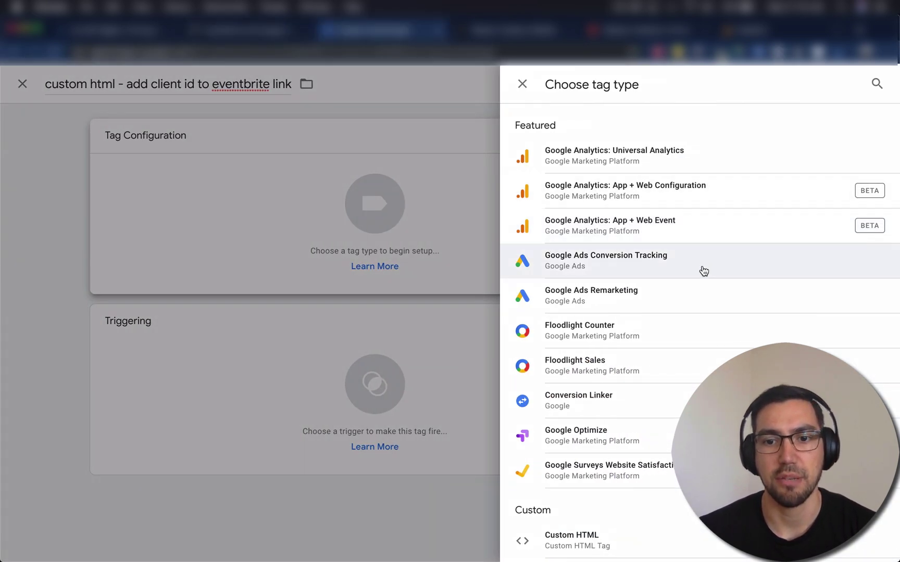
{"action": "scroll", "coordinate": [701, 270], "scroll_direction": "down", "scroll_amount": 5}
{"action": "left_click", "coordinate": [576, 336]}
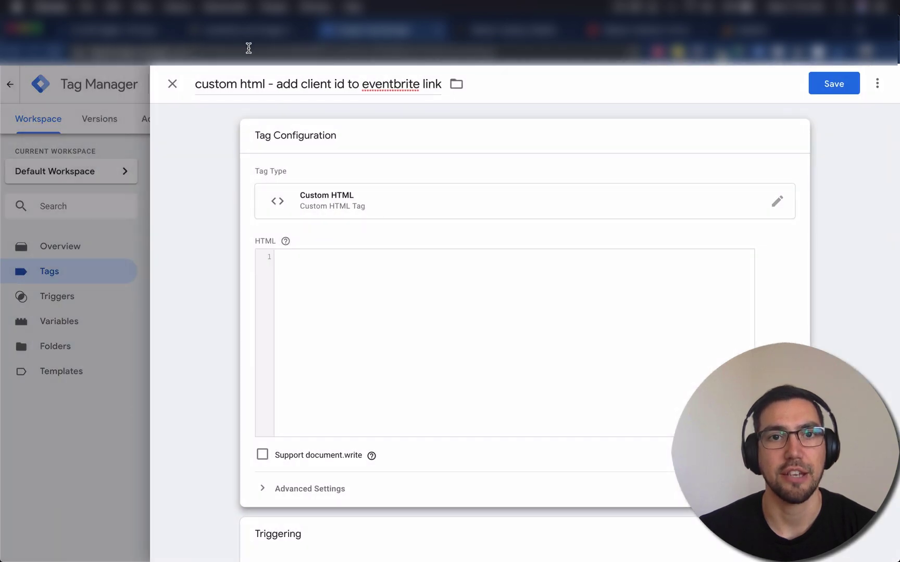
{"action": "left_click", "coordinate": [249, 31]}
{"action": "left_click_drag", "start_coordinate": [292, 463], "coordinate": [236, 133]}
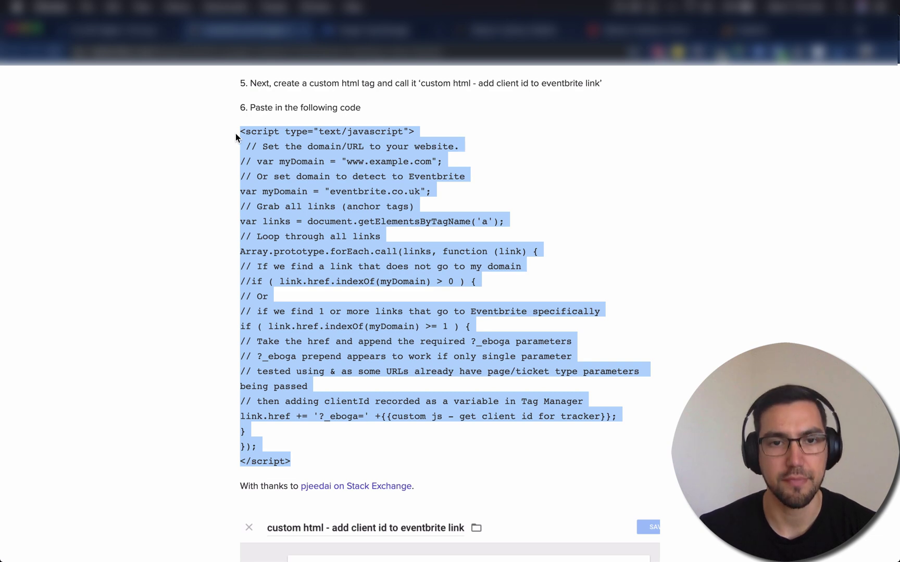
{"action": "key", "text": "ctrl+c"}
{"action": "left_click", "coordinate": [355, 29]}
{"action": "left_click", "coordinate": [361, 273]}
{"action": "key", "text": "ctrl+v"}
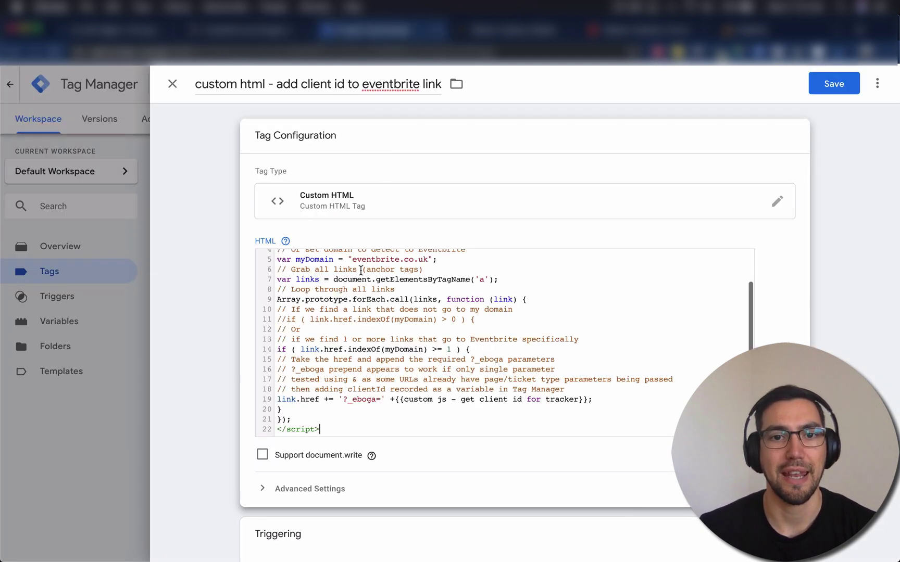
{"action": "scroll", "coordinate": [443, 357], "scroll_direction": "up", "scroll_amount": 1}
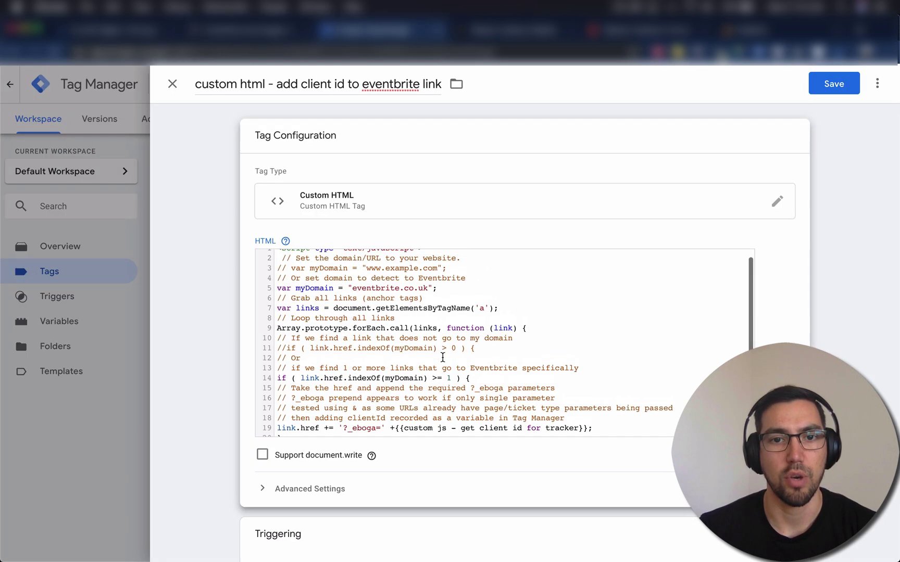
{"action": "scroll", "coordinate": [442, 357], "scroll_direction": "up", "scroll_amount": 1}
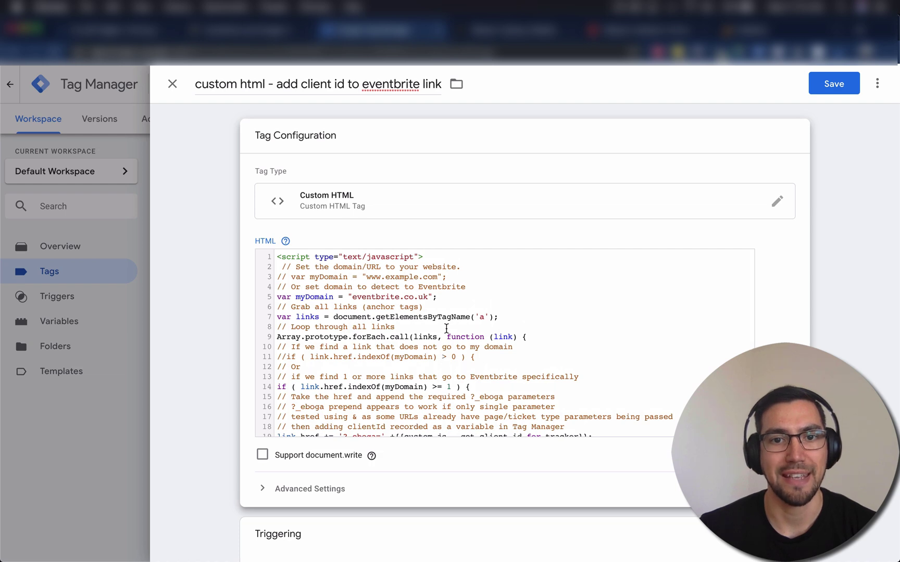
{"action": "left_click_drag", "start_coordinate": [352, 298], "coordinate": [428, 289]}
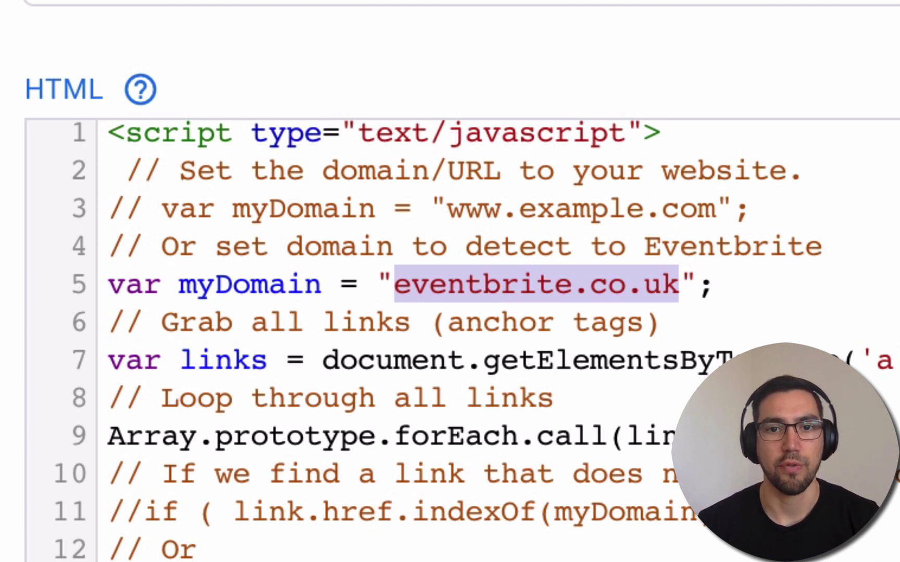
Step: Edit line 5's myDomain value from eventbrite.co.uk to eventbrite.com
{"action": "left_click", "coordinate": [679, 284]}
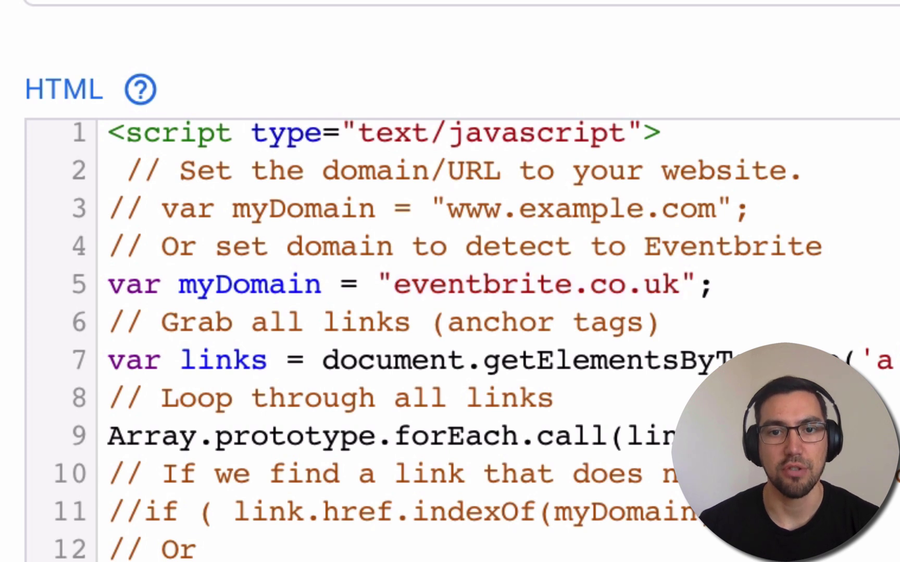
{"action": "key", "text": "BackSpace"}
{"action": "key", "text": "BackSpace"}
{"action": "key", "text": "BackSpace"}
{"action": "key", "text": "BackSpace"}
{"action": "type", "text": "m"}
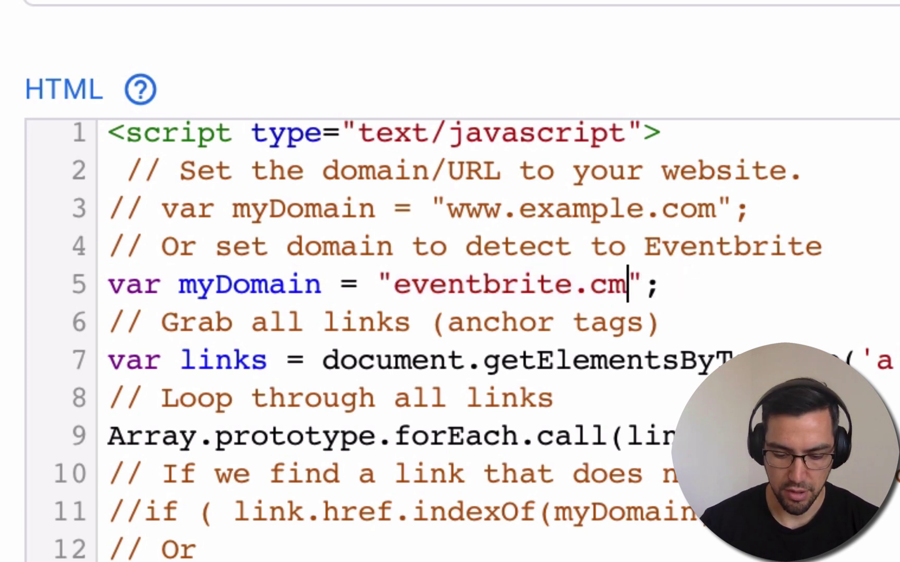
{"action": "key", "text": "BackSpace"}
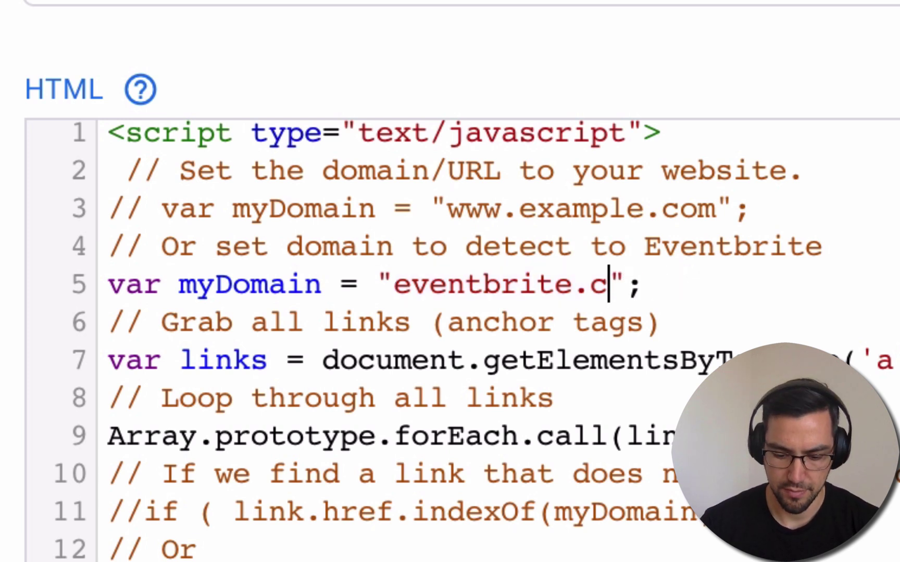
{"action": "type", "text": "om.au"}
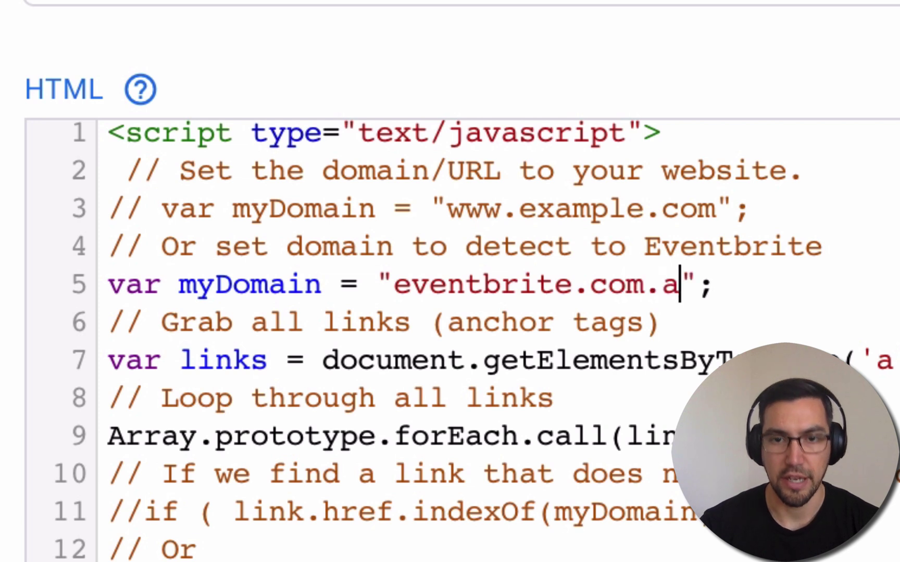
{"action": "key", "text": "BackSpace"}
{"action": "key", "text": "BackSpace"}
{"action": "key", "text": "BackSpace"}
{"action": "key", "text": "BackSpace"}
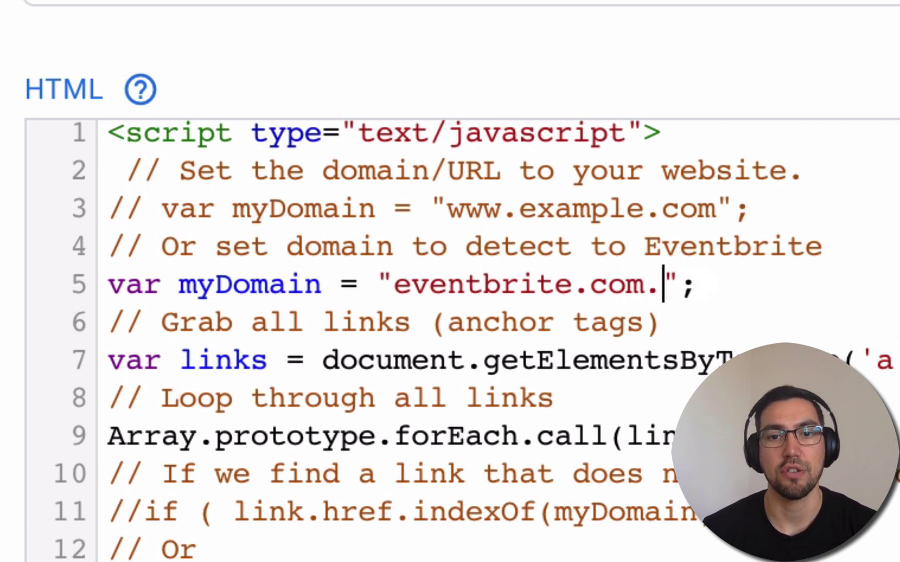
{"action": "type", "text": ".uk"}
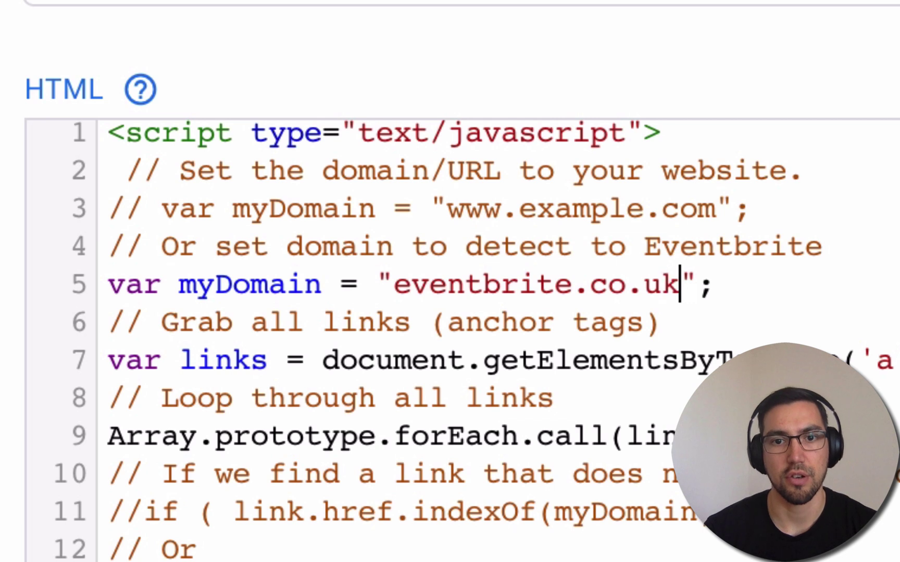
{"action": "key", "text": "BackSpace"}
{"action": "key", "text": "BackSpace"}
{"action": "type", "text": "nz"}
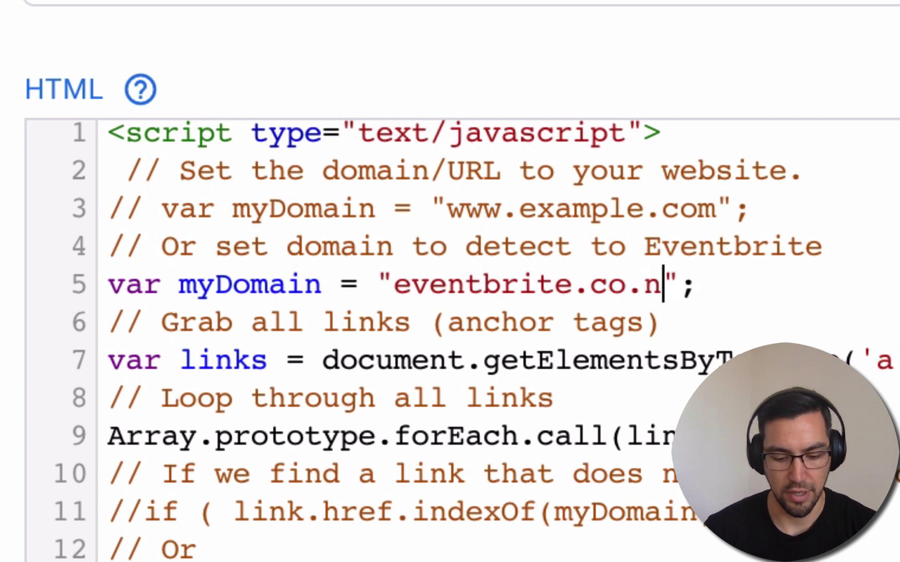
{"action": "key", "text": "BackSpace"}
{"action": "key", "text": "BackSpace"}
{"action": "key", "text": "BackSpace"}
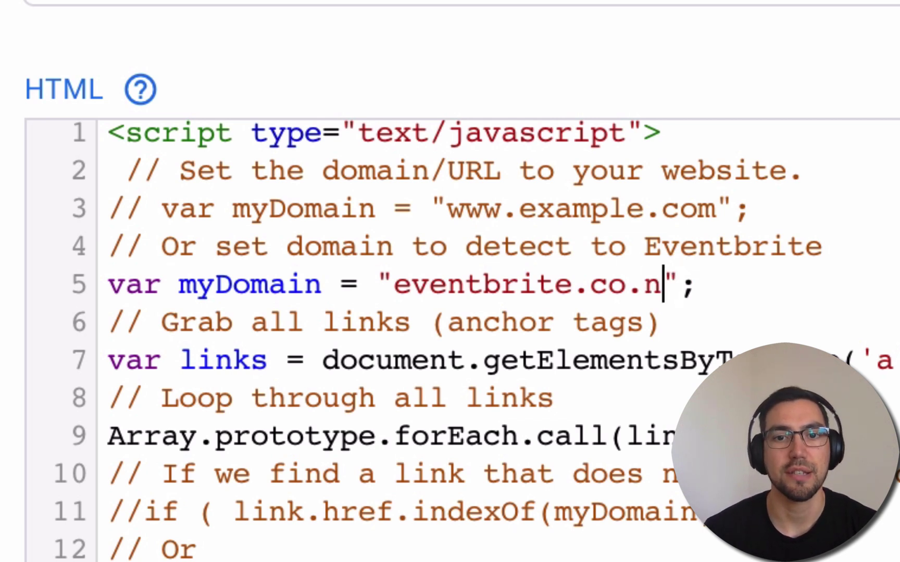
{"action": "type", "text": "m"}
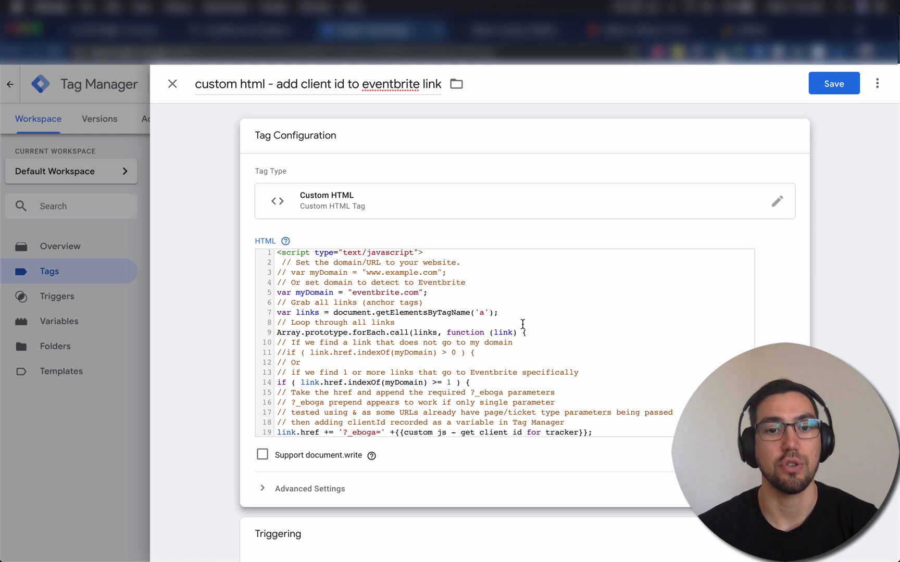
Step: Review the script line that appends '?_eboga=' plus the client ID variable to Eventbrite links
{"action": "scroll", "coordinate": [522, 323], "scroll_direction": "down", "scroll_amount": 2}
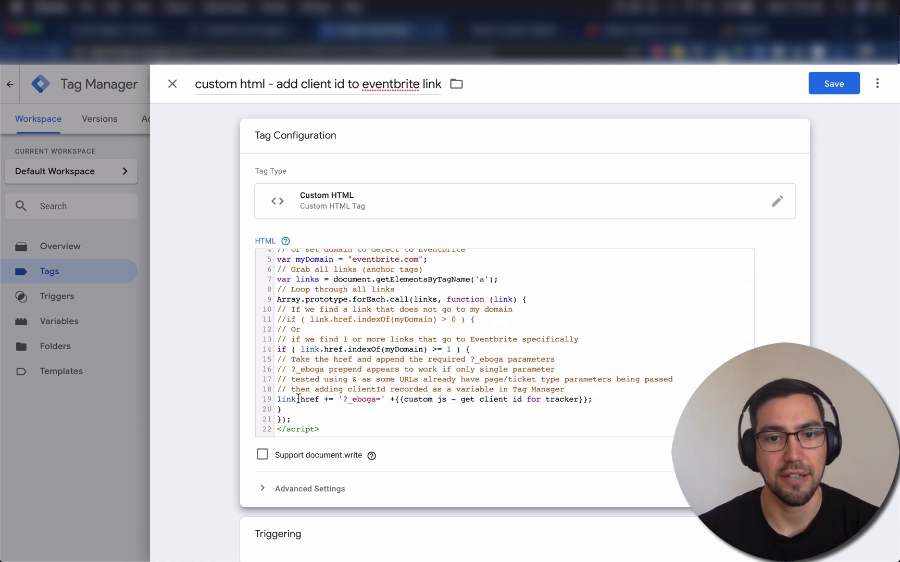
{"action": "left_click_drag", "start_coordinate": [301, 399], "coordinate": [613, 400]}
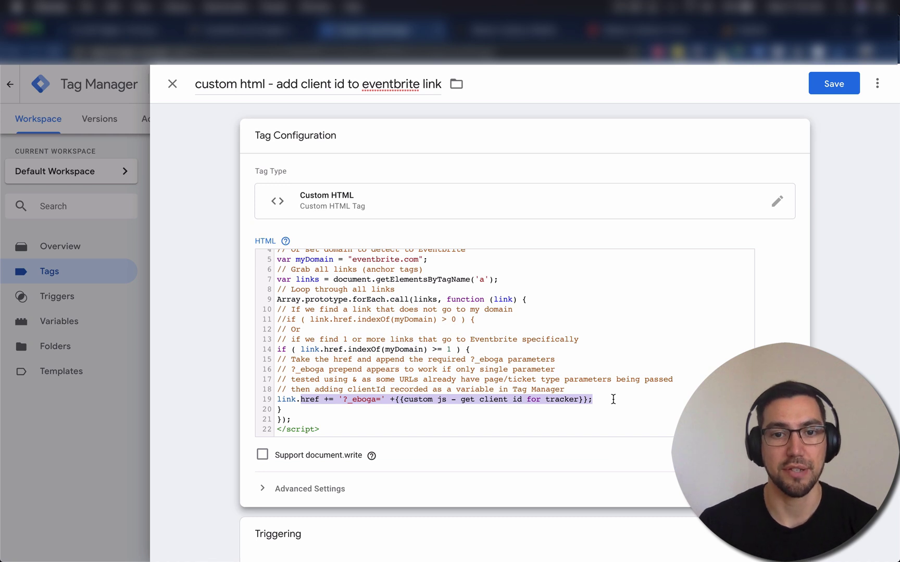
{"action": "left_click", "coordinate": [376, 401]}
{"action": "left_click_drag", "start_coordinate": [343, 401], "coordinate": [381, 400]}
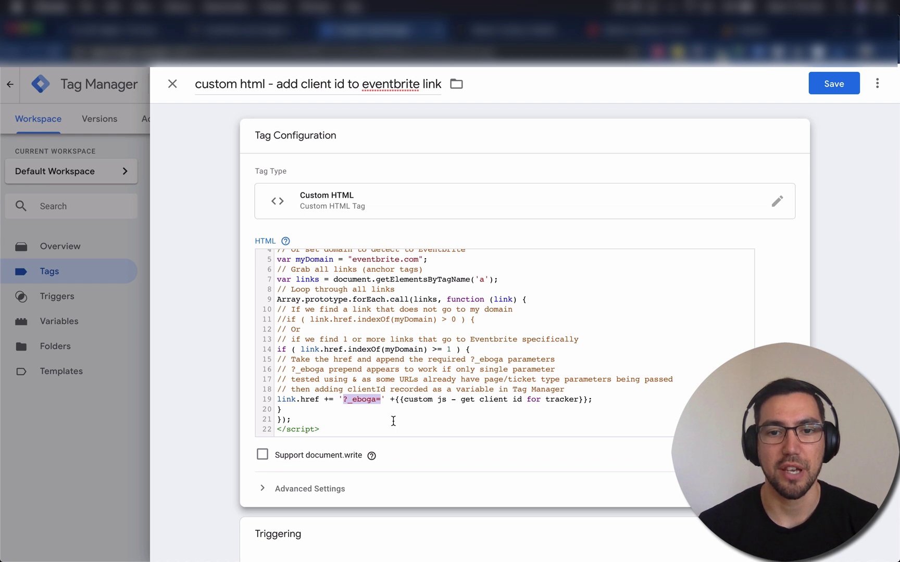
{"action": "left_click_drag", "start_coordinate": [389, 400], "coordinate": [593, 401]}
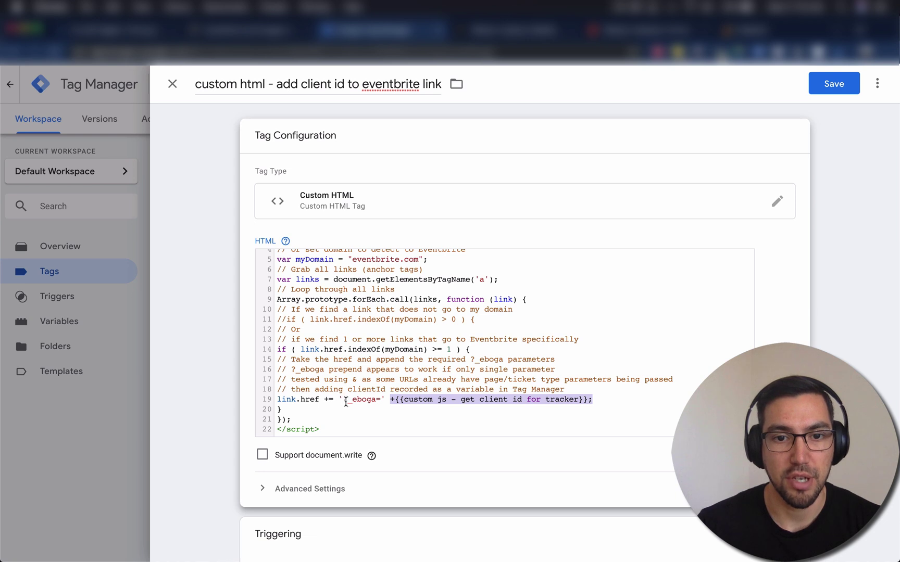
{"action": "left_click_drag", "start_coordinate": [342, 401], "coordinate": [379, 401]}
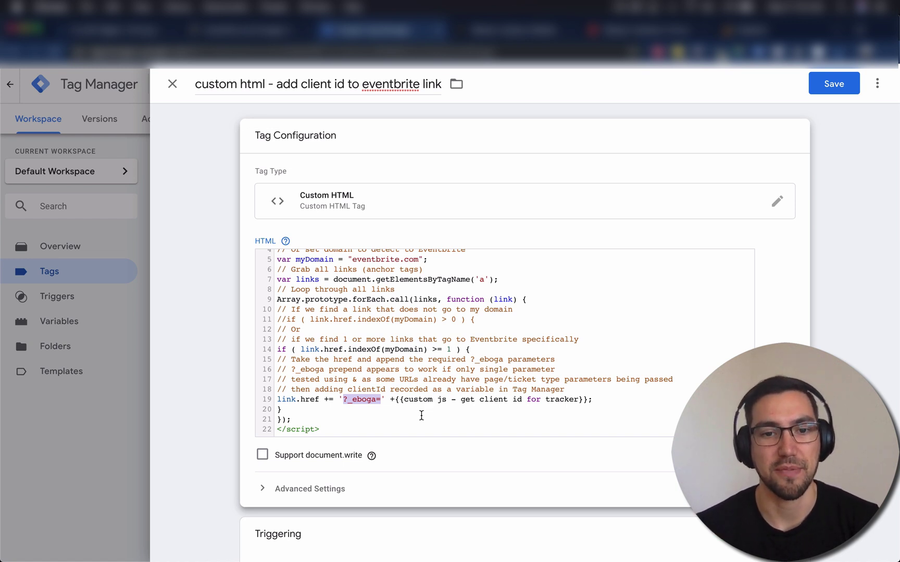
{"action": "left_click", "coordinate": [198, 260]}
{"action": "scroll", "coordinate": [198, 259], "scroll_direction": "down", "scroll_amount": 3}
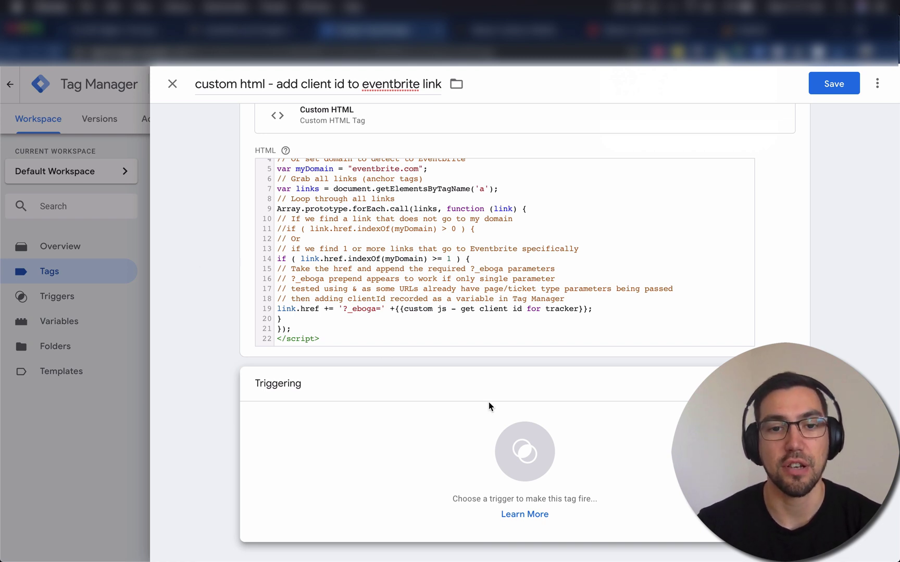
Step: Create a new trigger named 'gtm load', copying the name from the blog article
{"action": "left_click", "coordinate": [372, 439]}
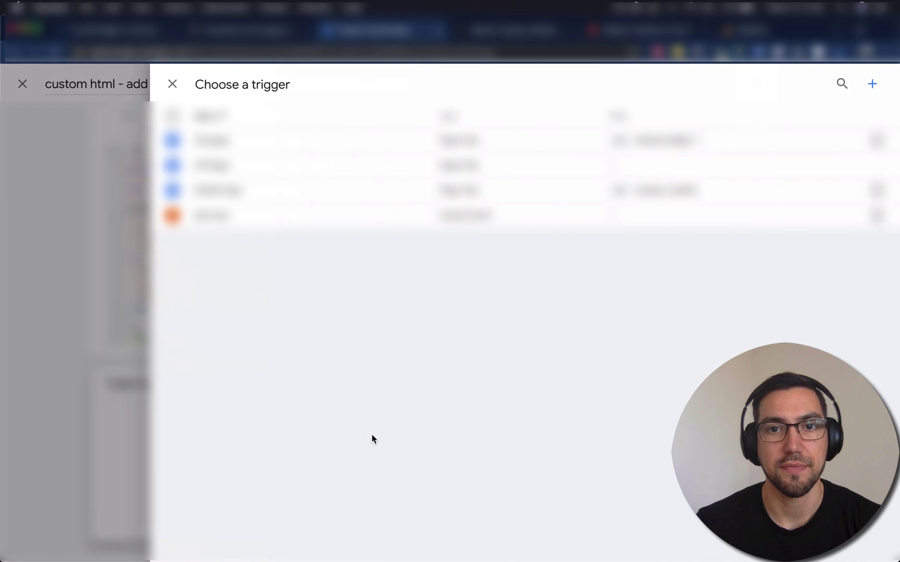
{"action": "left_click", "coordinate": [873, 86]}
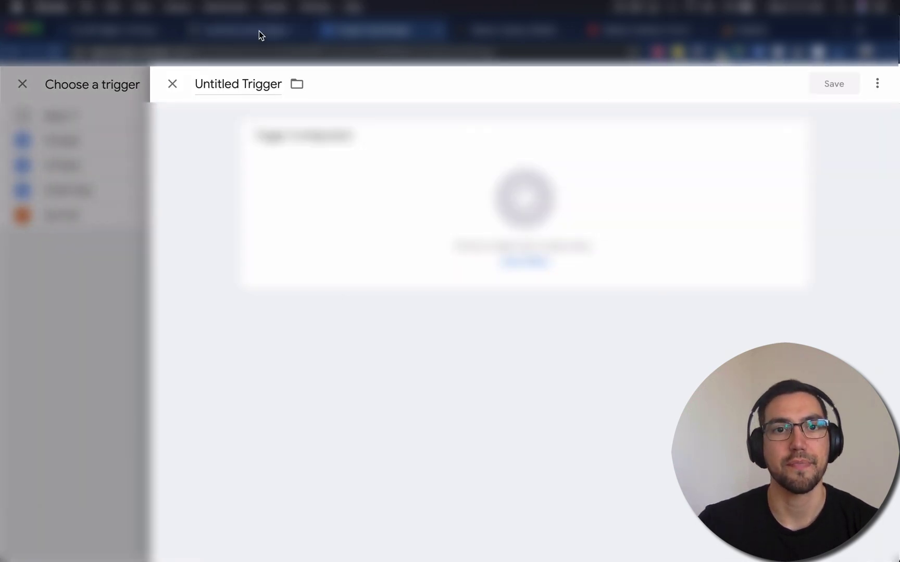
{"action": "left_click", "coordinate": [259, 30]}
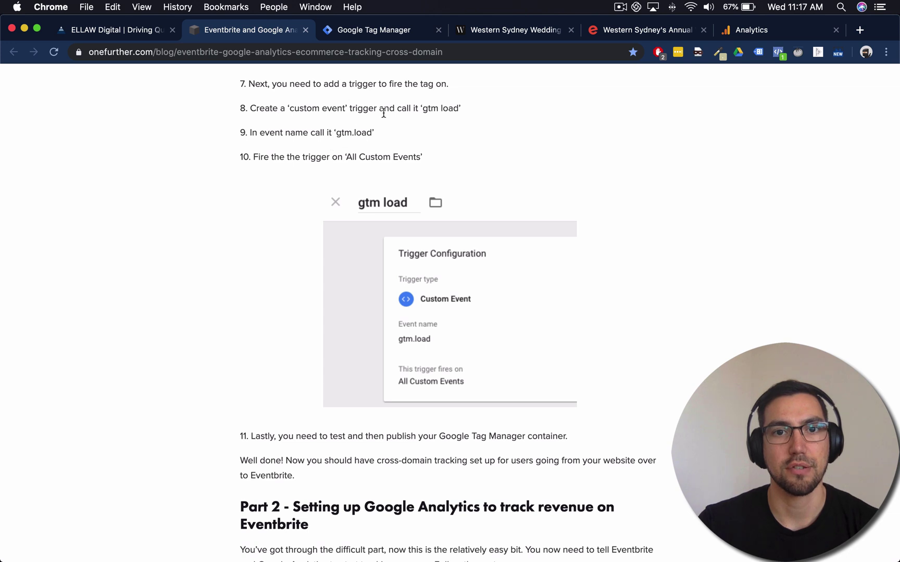
{"action": "left_click_drag", "start_coordinate": [422, 111], "coordinate": [460, 109]}
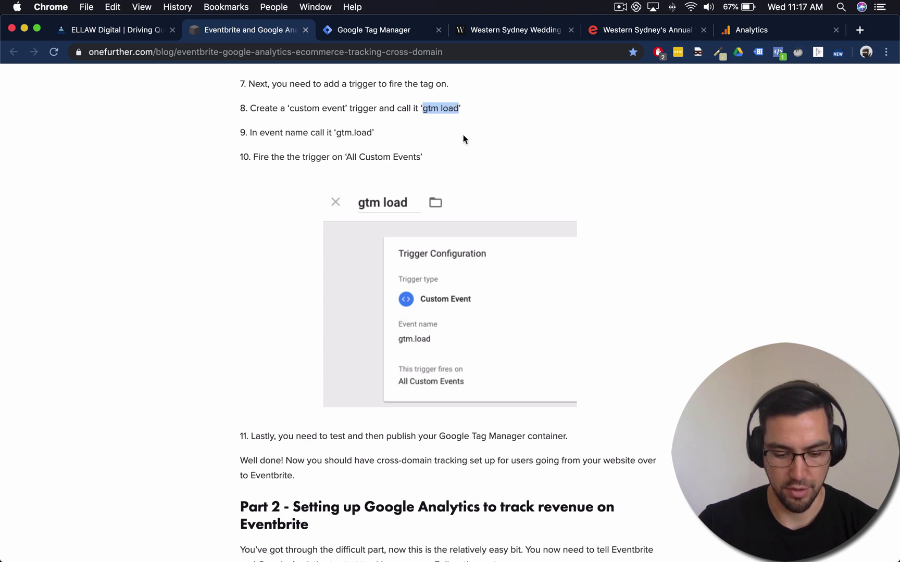
{"action": "key", "text": "super+c"}
{"action": "left_click", "coordinate": [360, 29]}
{"action": "left_click", "coordinate": [245, 85]}
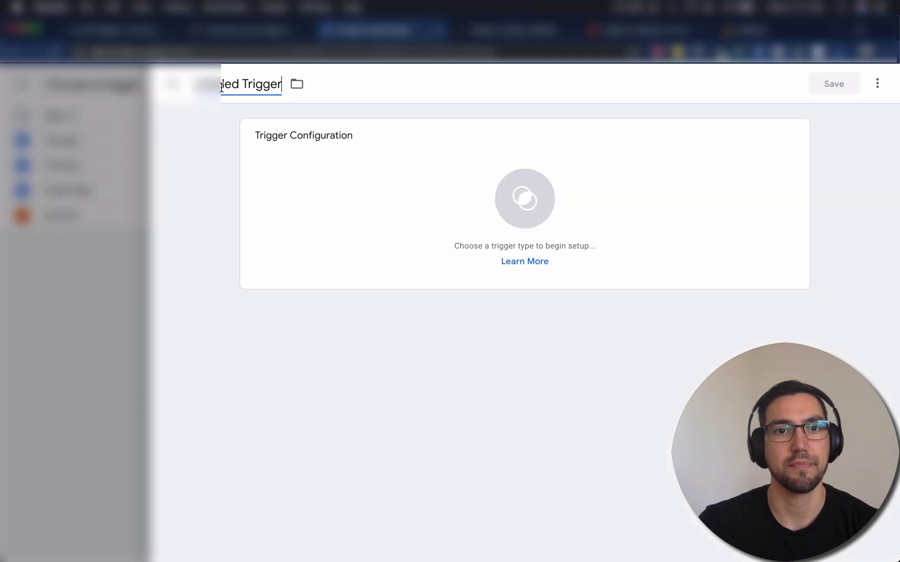
{"action": "key", "text": "super+a"}
{"action": "key", "text": "super+v"}
{"action": "left_click", "coordinate": [254, 33]}
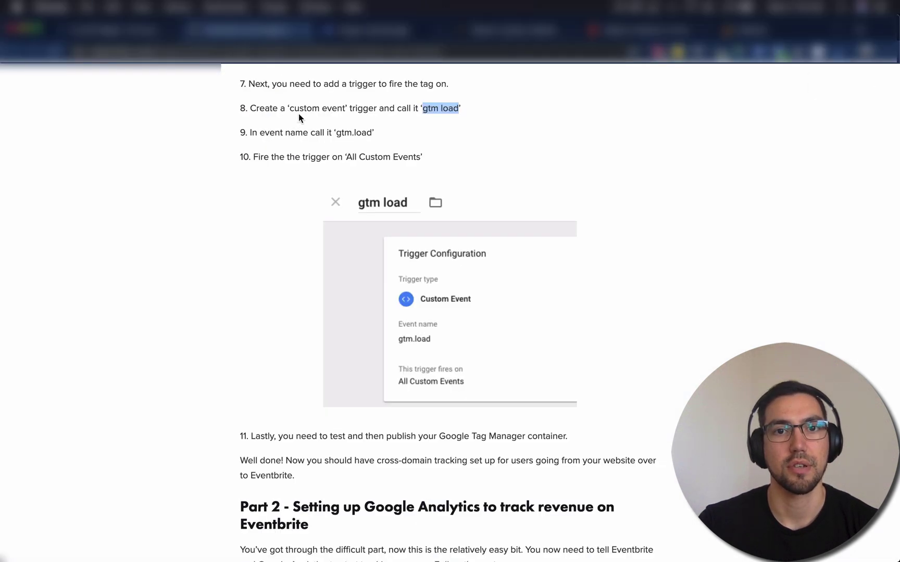
{"action": "left_click", "coordinate": [370, 38]}
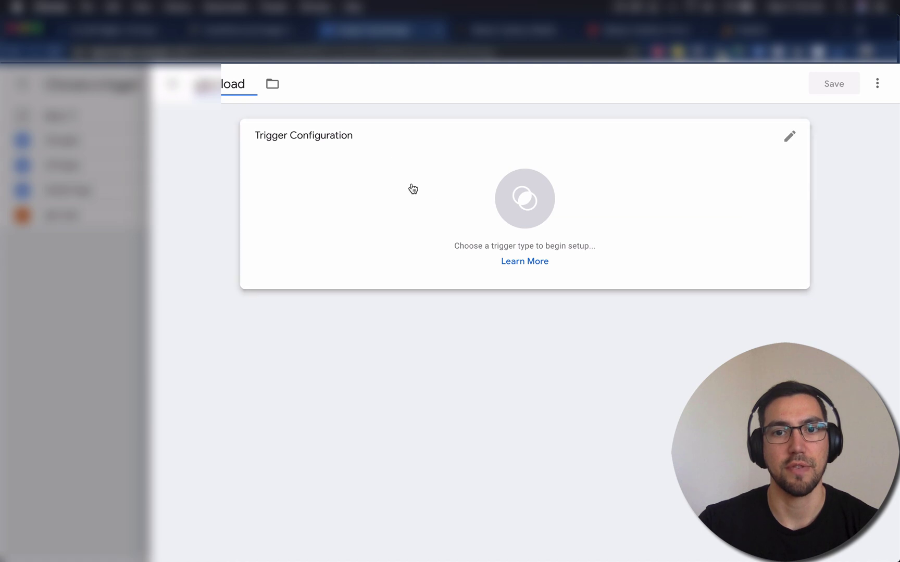
Step: Make it a Custom Event trigger with event name gtm.load and save it
{"action": "left_click", "coordinate": [471, 202]}
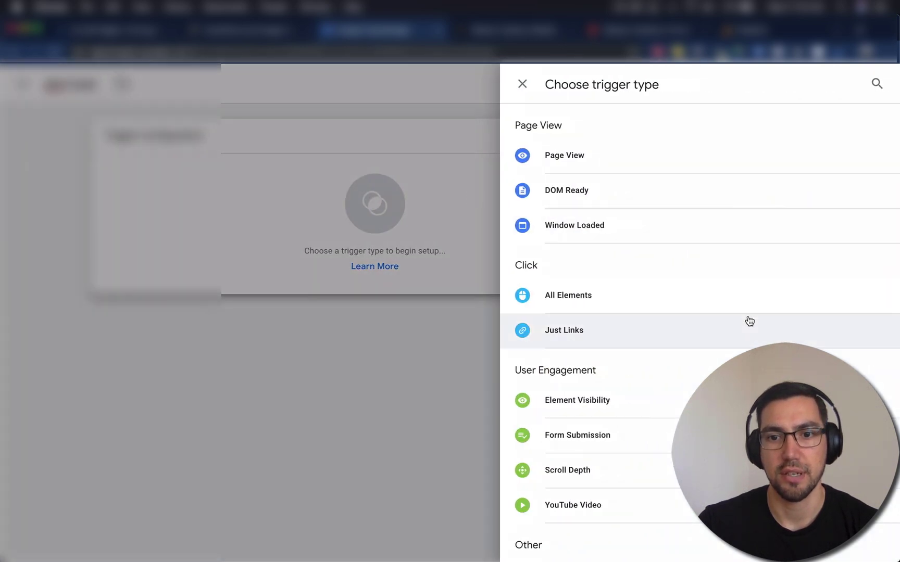
{"action": "scroll", "coordinate": [748, 322], "scroll_direction": "down", "scroll_amount": 3}
{"action": "left_click", "coordinate": [572, 404]}
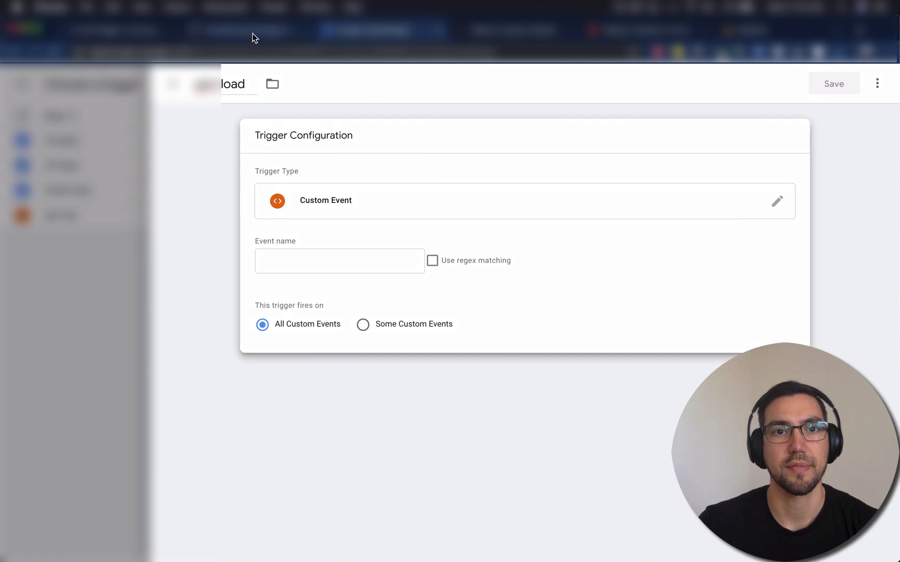
{"action": "left_click", "coordinate": [252, 37]}
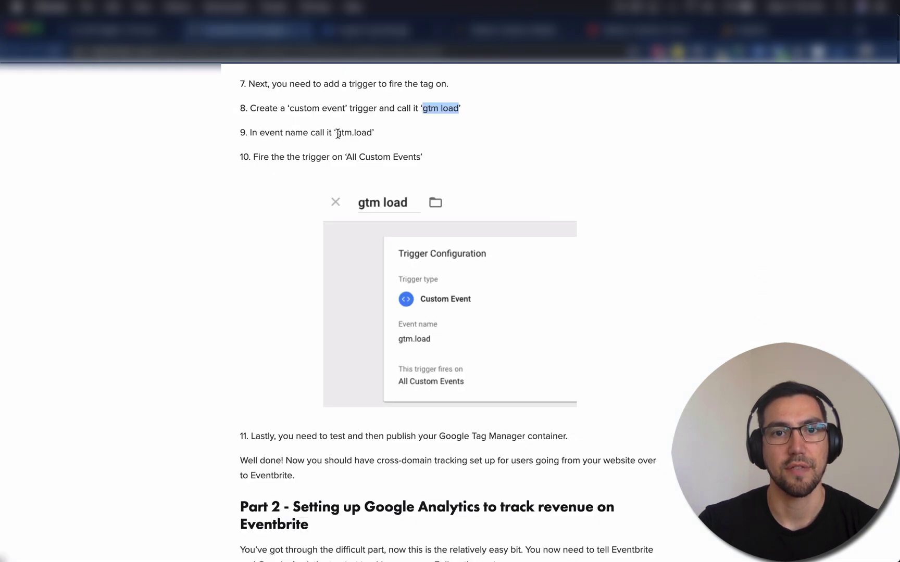
{"action": "left_click_drag", "start_coordinate": [337, 133], "coordinate": [372, 133]}
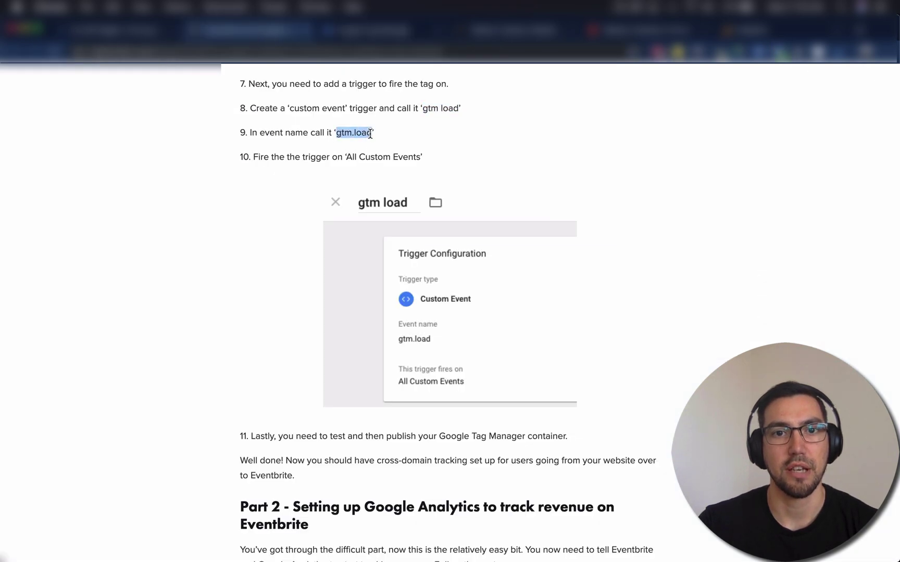
{"action": "left_click", "coordinate": [388, 26]}
{"action": "left_click", "coordinate": [317, 258]}
{"action": "key", "text": "ctrl+v"}
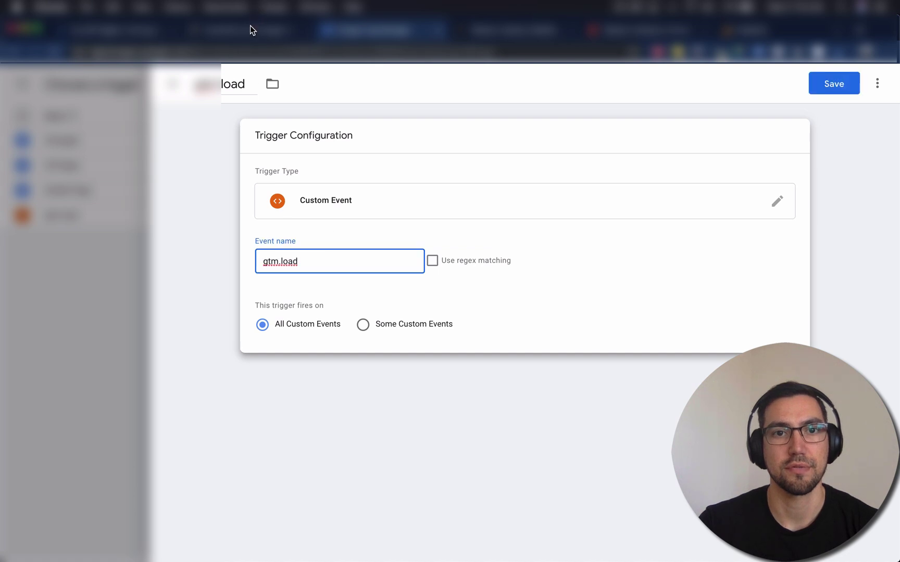
{"action": "left_click", "coordinate": [249, 30]}
{"action": "left_click", "coordinate": [201, 221]}
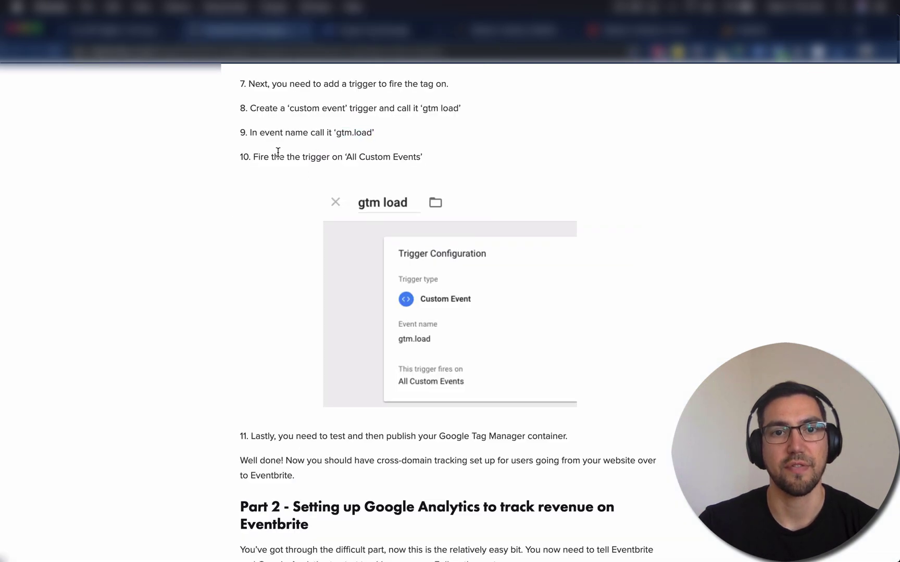
{"action": "left_click", "coordinate": [371, 31]}
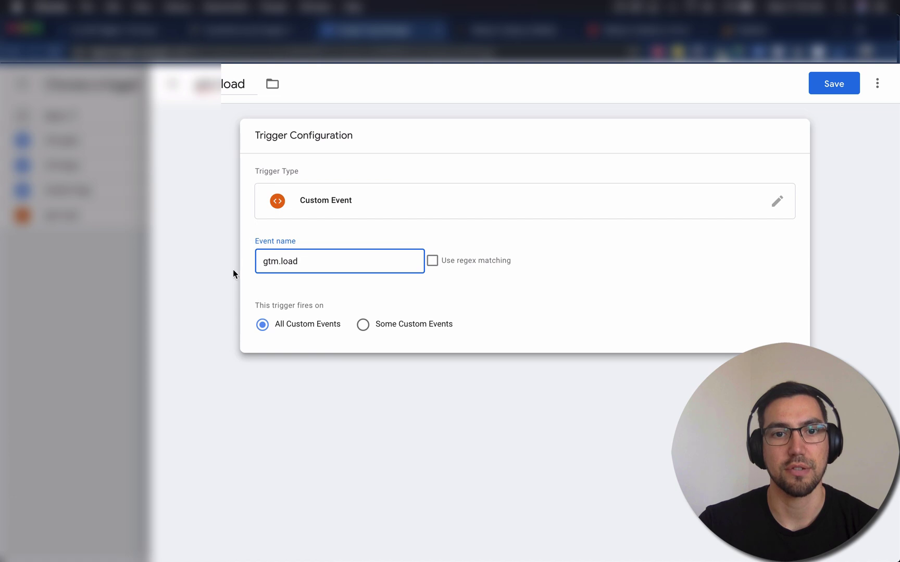
{"action": "left_click", "coordinate": [348, 370]}
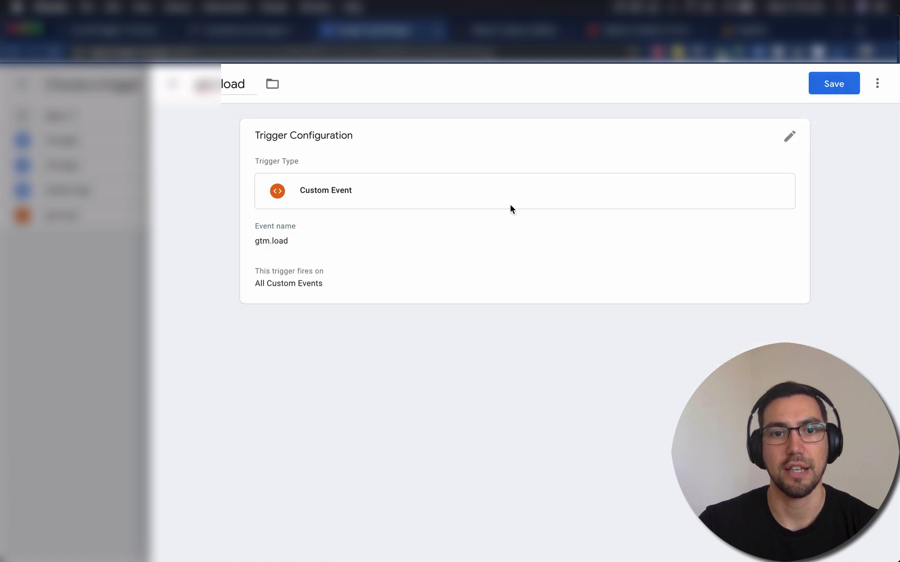
{"action": "left_click", "coordinate": [834, 88]}
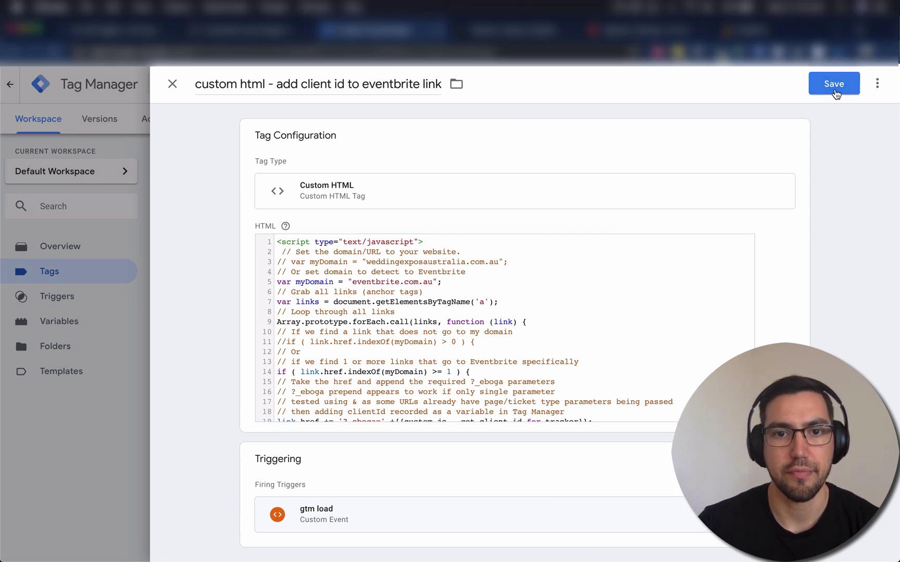
Step: Save the Custom HTML tag and publish the new container version
{"action": "left_click", "coordinate": [835, 91]}
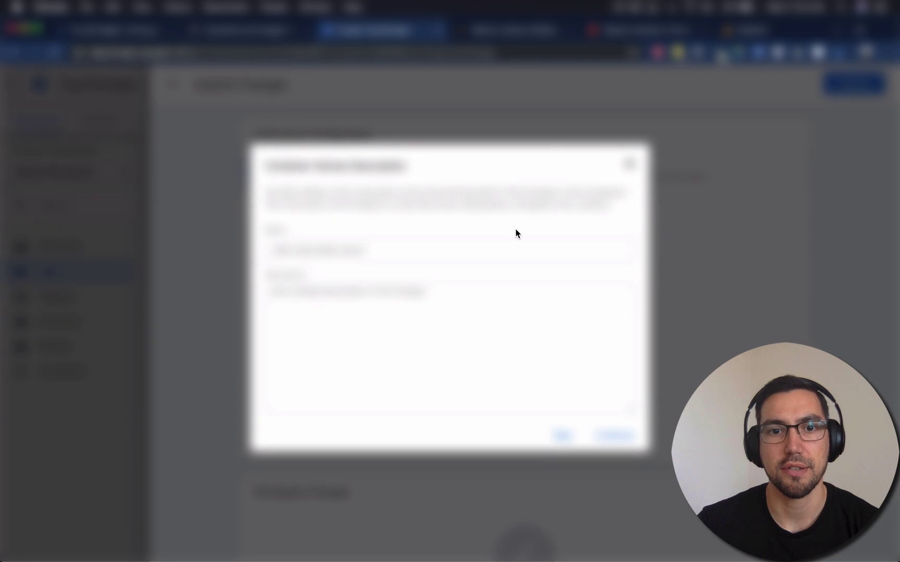
{"action": "left_click", "coordinate": [559, 437]}
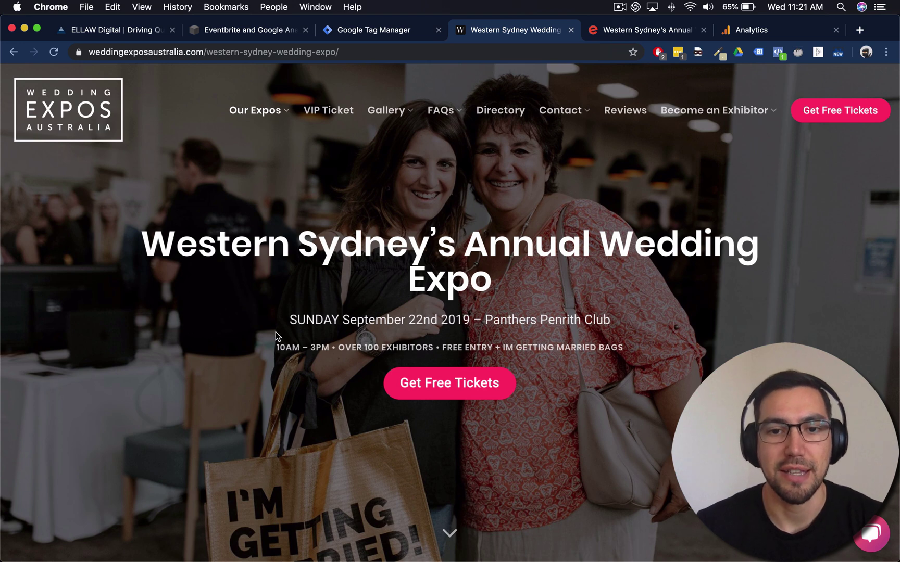
Step: Open the expo's Get Free Tickets page and check its URL ends with the _eboga client ID
{"action": "left_click", "coordinate": [450, 395]}
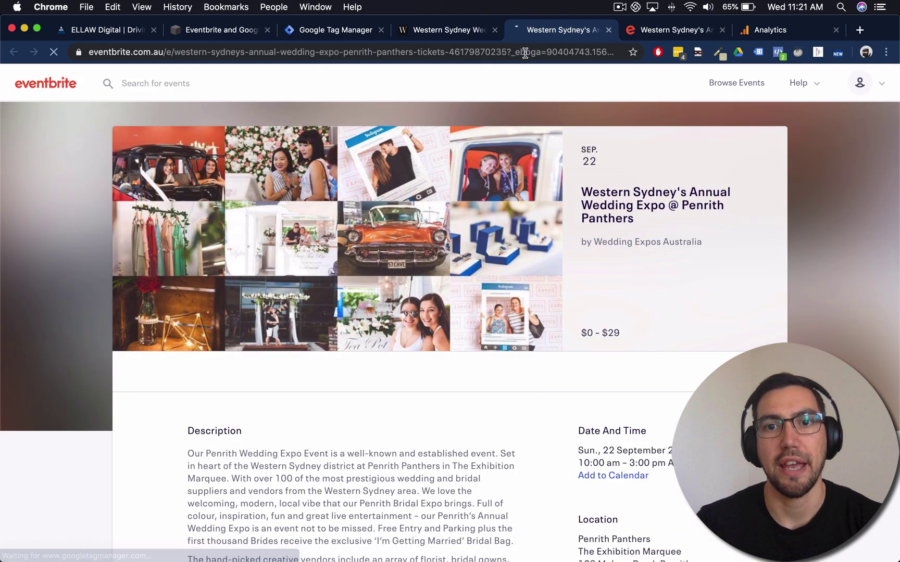
{"action": "left_click", "coordinate": [517, 51]}
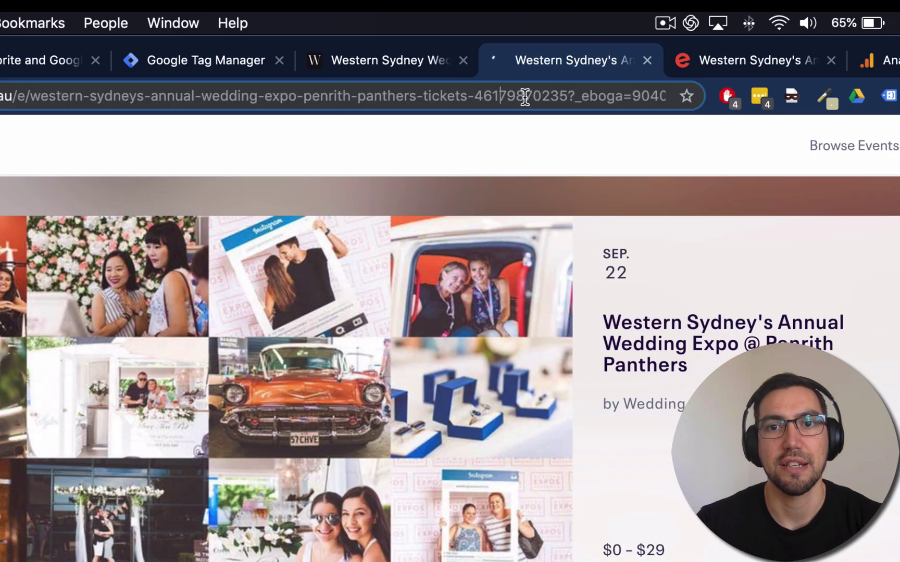
{"action": "left_click_drag", "start_coordinate": [525, 97], "coordinate": [678, 98]}
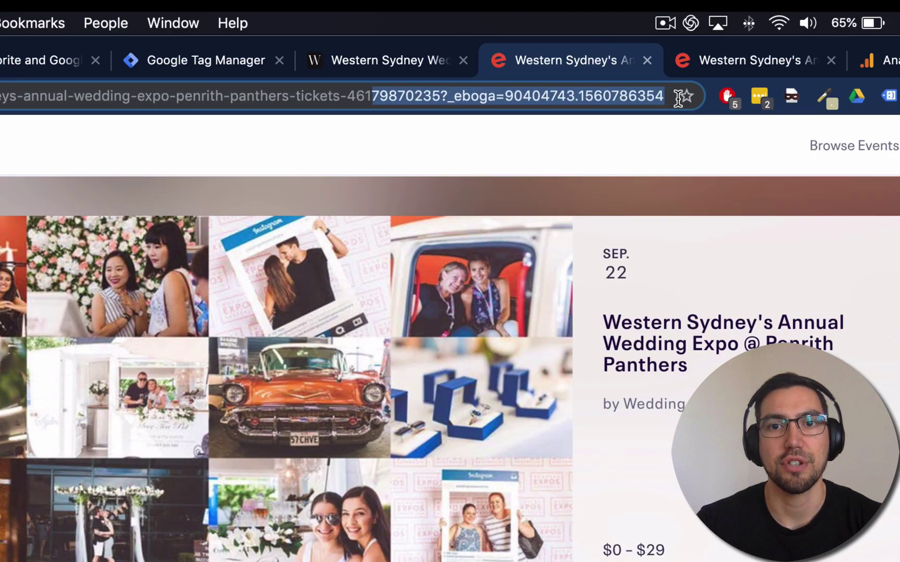
{"action": "left_click", "coordinate": [448, 98]}
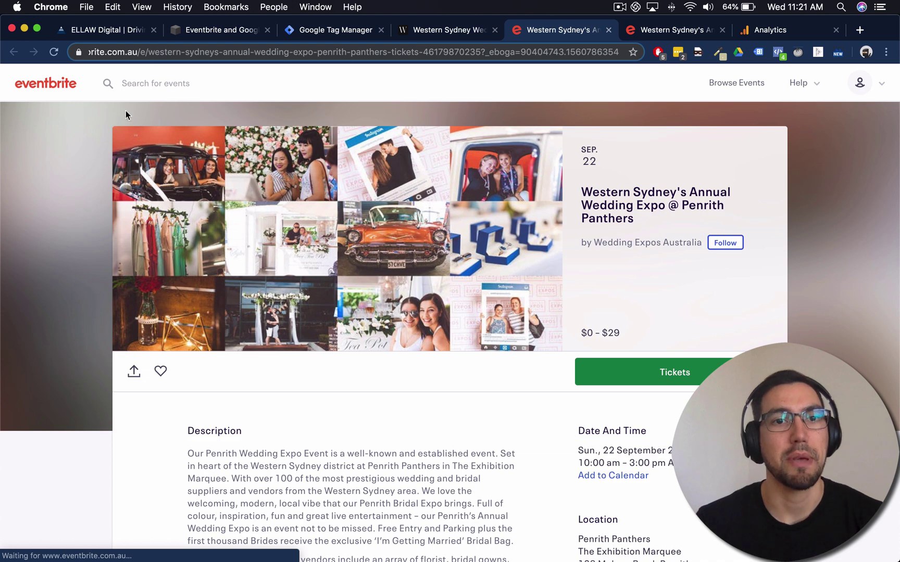
{"action": "left_click", "coordinate": [208, 31]}
Step: Read through Part 2 and Things to Note in the OneFurther article, then go to ELLAW Digital
{"action": "scroll", "coordinate": [219, 278], "scroll_direction": "up", "scroll_amount": 20}
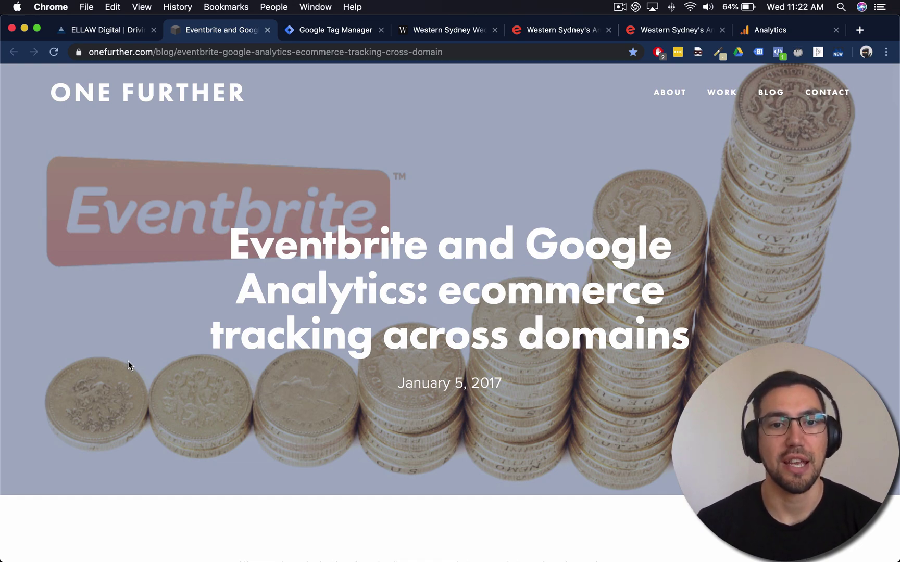
{"action": "scroll", "coordinate": [128, 361], "scroll_direction": "down", "scroll_amount": 15}
{"action": "scroll", "coordinate": [148, 375], "scroll_direction": "down", "scroll_amount": 20}
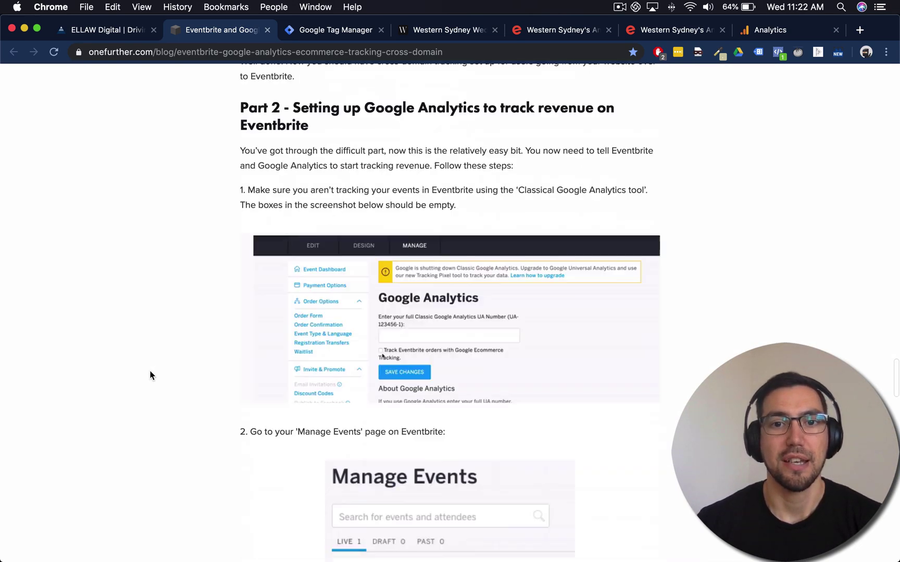
{"action": "scroll", "coordinate": [150, 376], "scroll_direction": "down", "scroll_amount": 4}
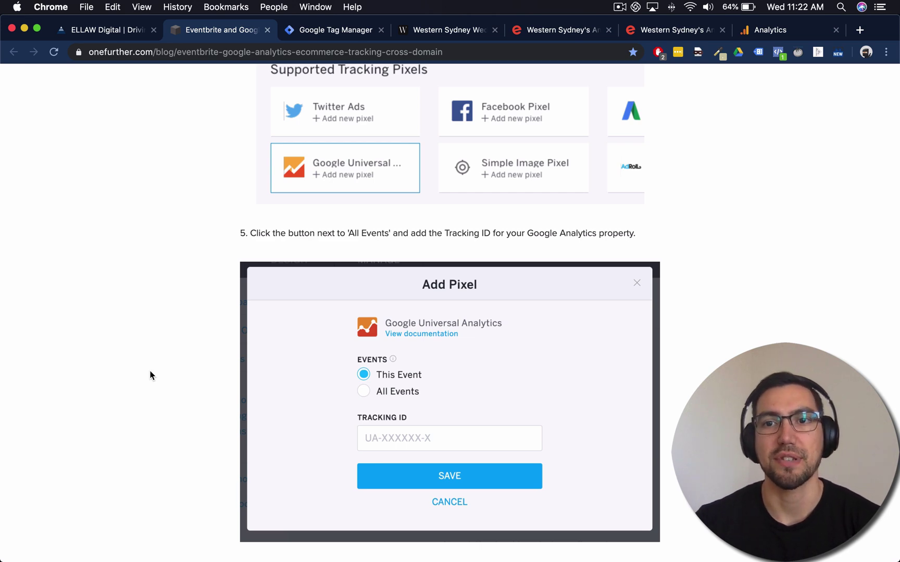
{"action": "scroll", "coordinate": [151, 376], "scroll_direction": "up", "scroll_amount": 15}
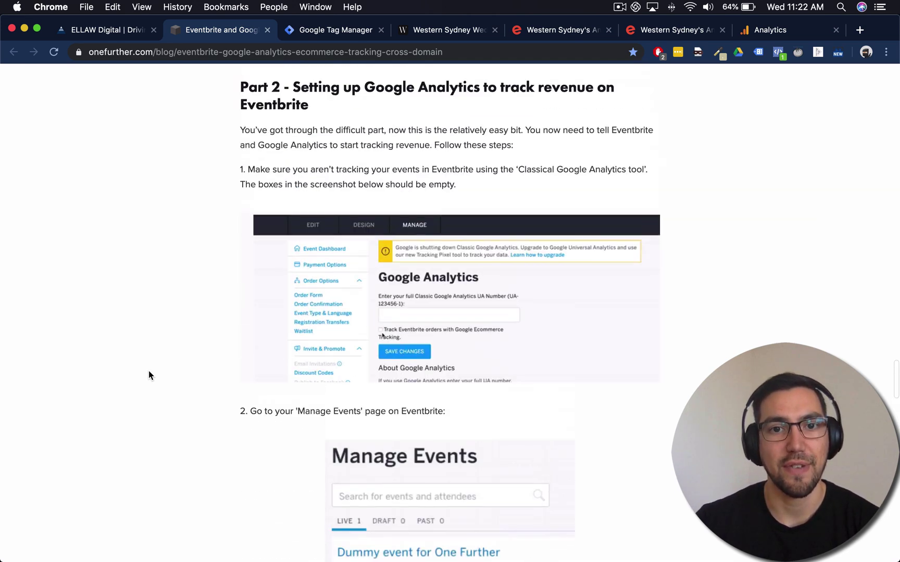
{"action": "scroll", "coordinate": [149, 375], "scroll_direction": "down", "scroll_amount": 1}
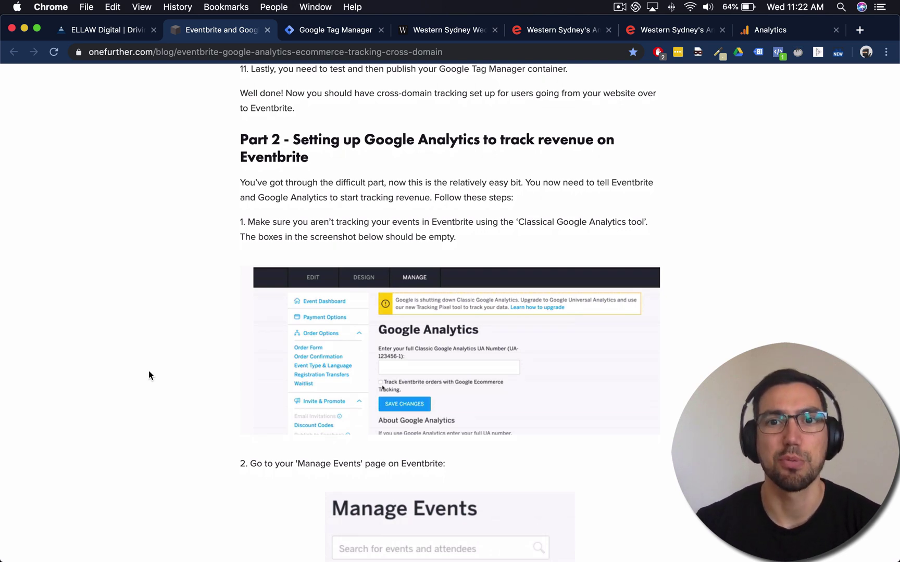
{"action": "scroll", "coordinate": [148, 371], "scroll_direction": "down", "scroll_amount": 10}
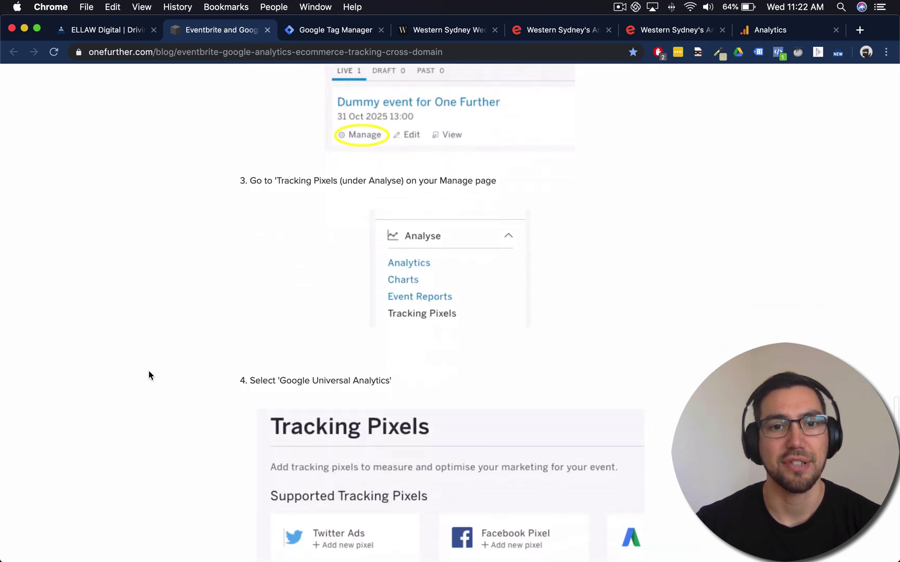
{"action": "scroll", "coordinate": [149, 375], "scroll_direction": "down", "scroll_amount": 5}
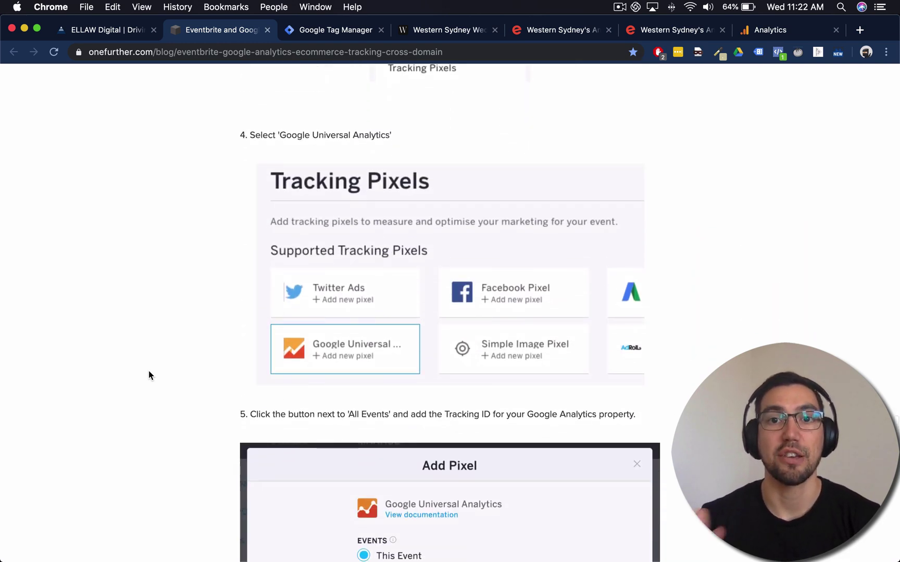
{"action": "scroll", "coordinate": [148, 375], "scroll_direction": "down", "scroll_amount": 12}
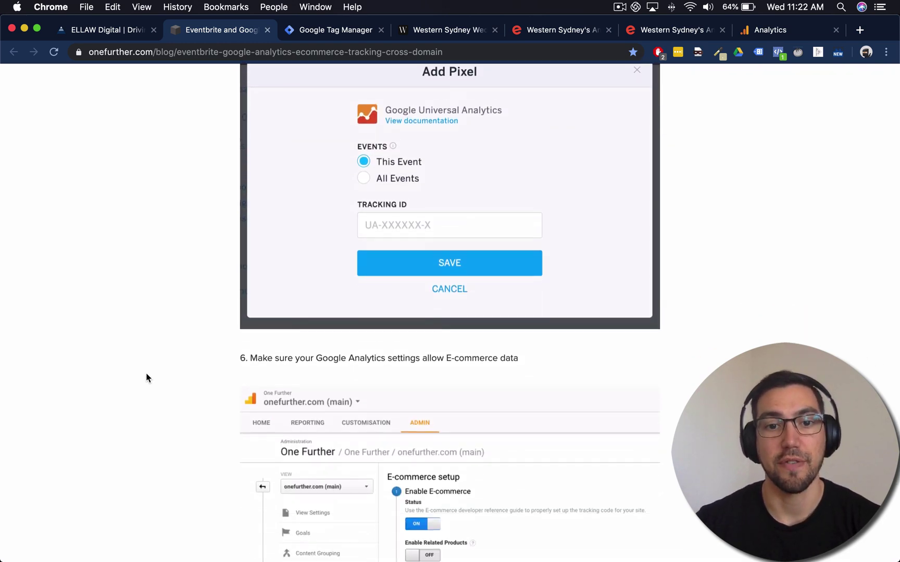
{"action": "scroll", "coordinate": [145, 378], "scroll_direction": "down", "scroll_amount": 1}
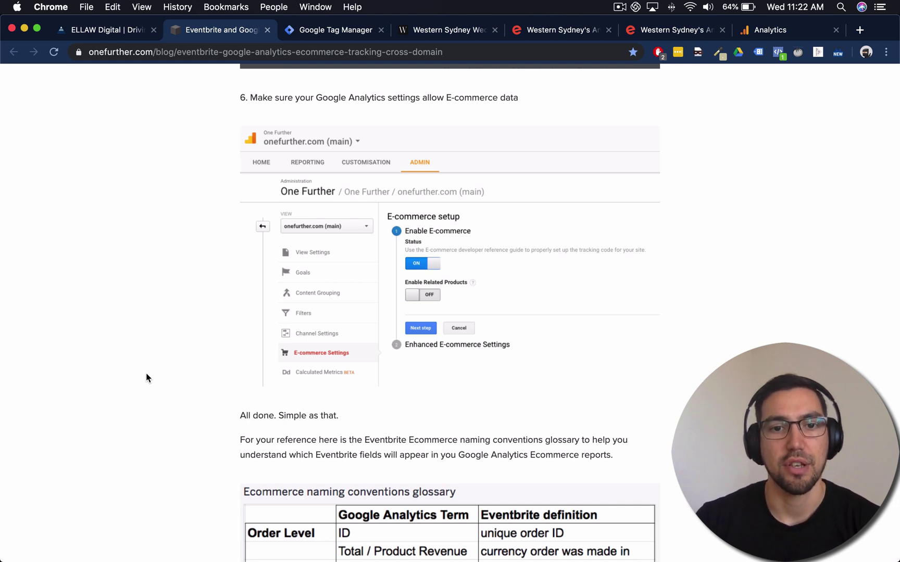
{"action": "scroll", "coordinate": [146, 378], "scroll_direction": "down", "scroll_amount": 20}
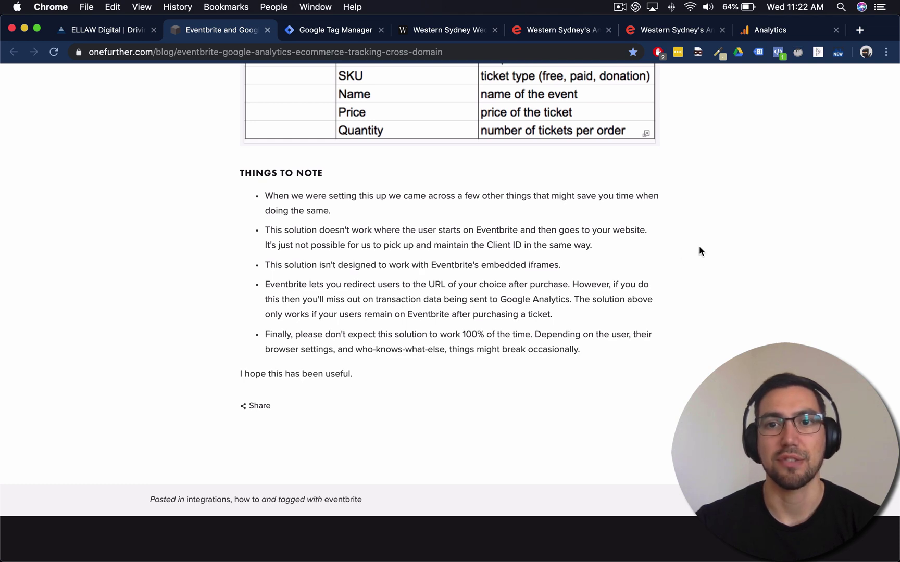
{"action": "left_click", "coordinate": [104, 29]}
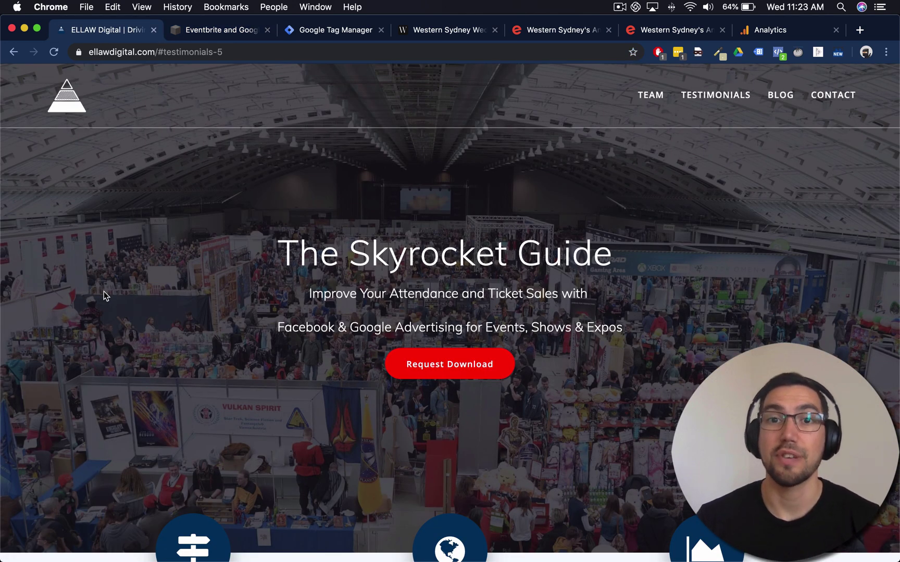